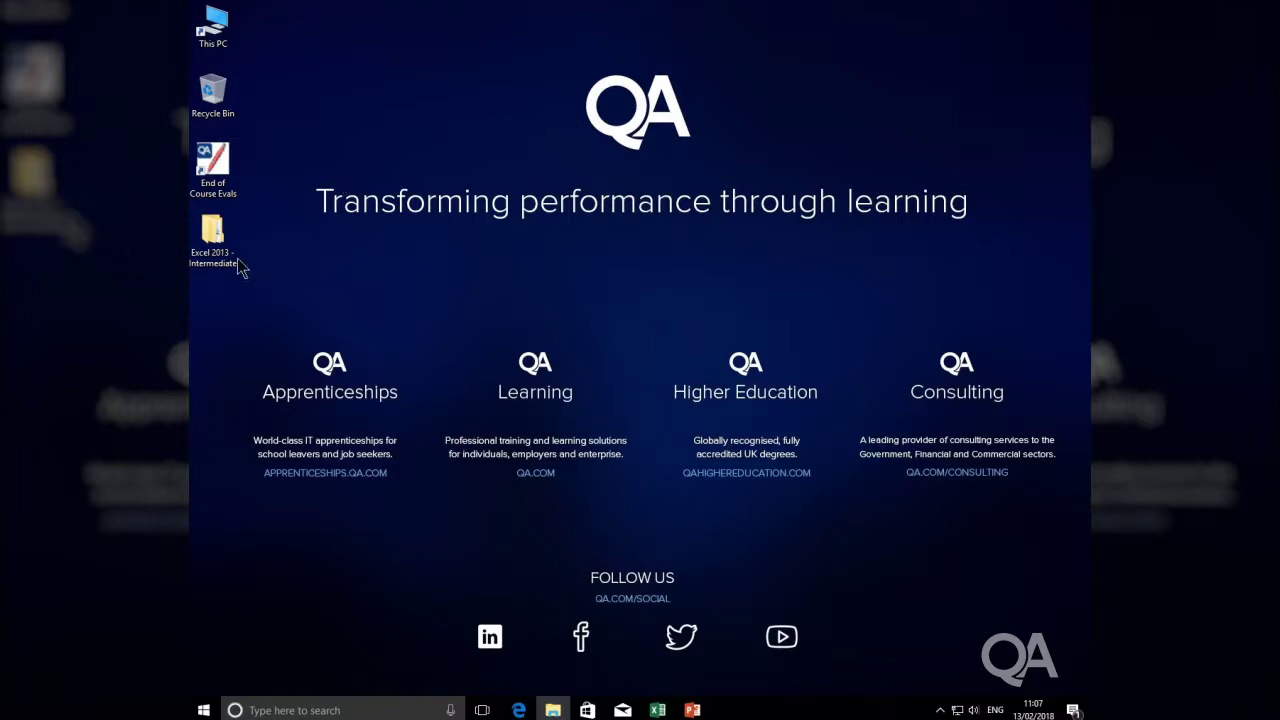
Step: Open the Inventory.xlsx workbook from the Analyzing Data Using PivotTables, Slicers subfolder of the desktop folder Excel 2013 - Intermediate
double_click(213, 235)
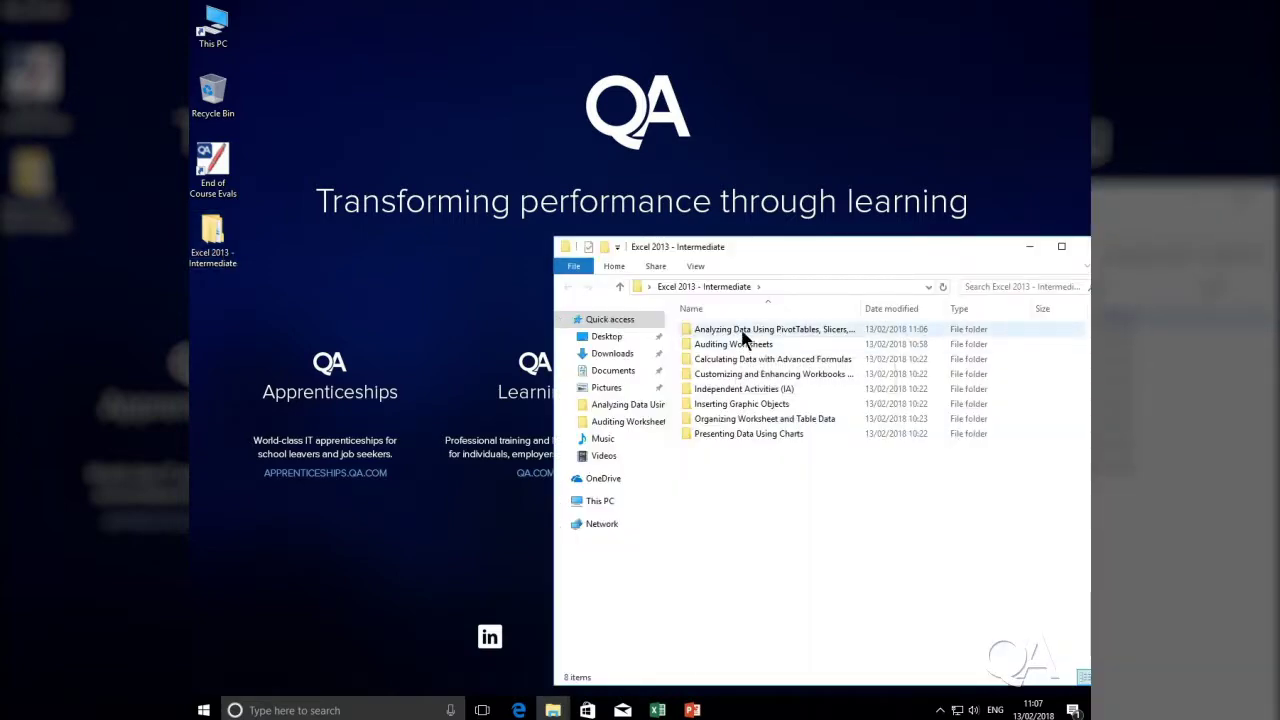
double_click(743, 333)
click(728, 331)
double_click(727, 333)
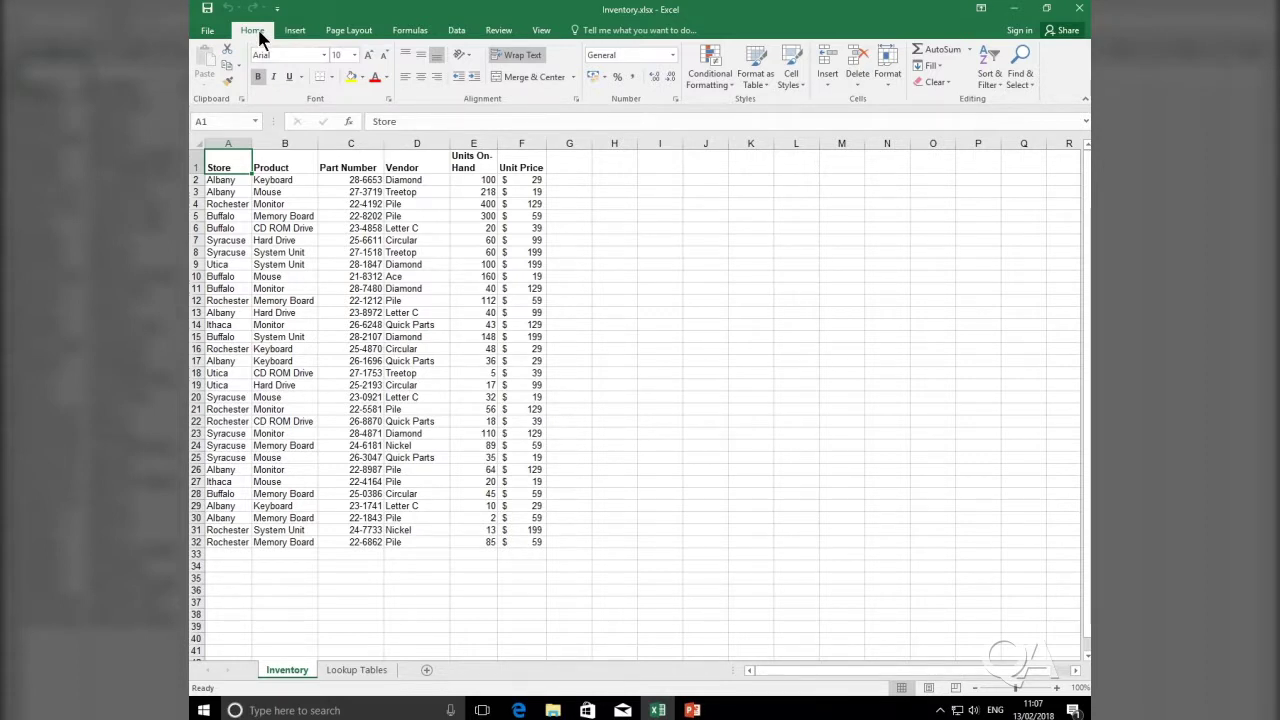
click(296, 36)
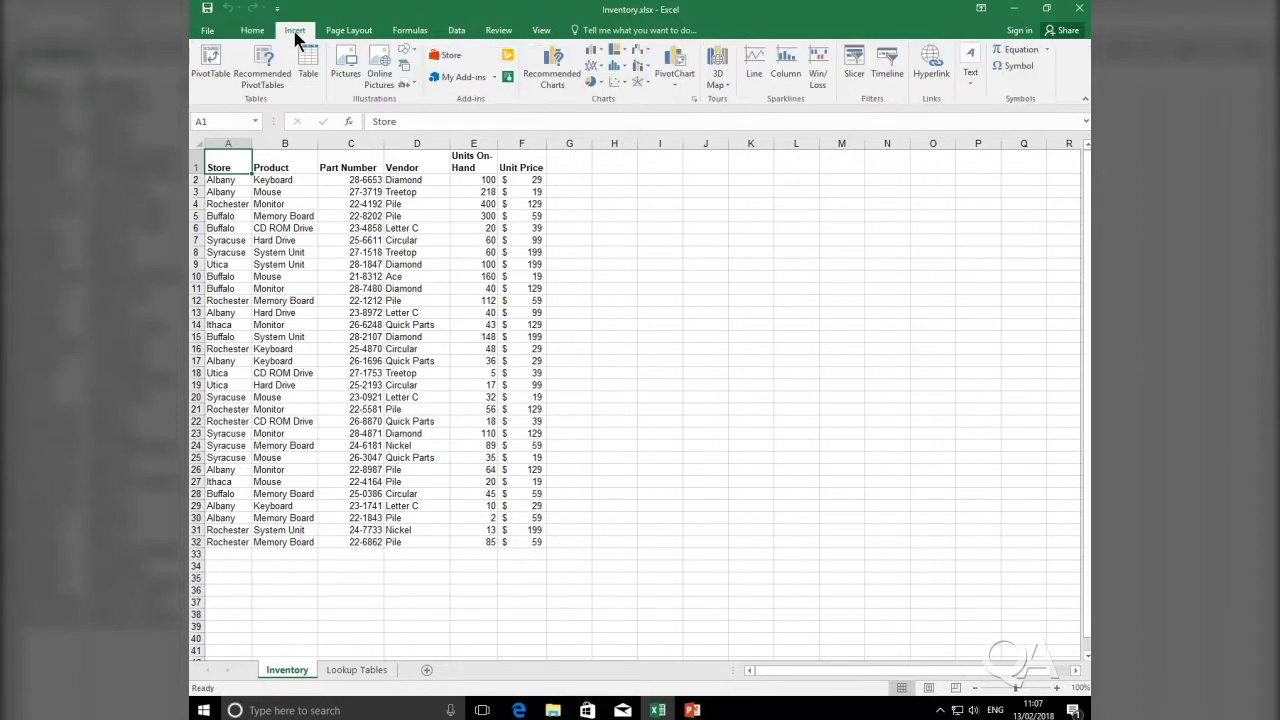
click(350, 36)
click(414, 38)
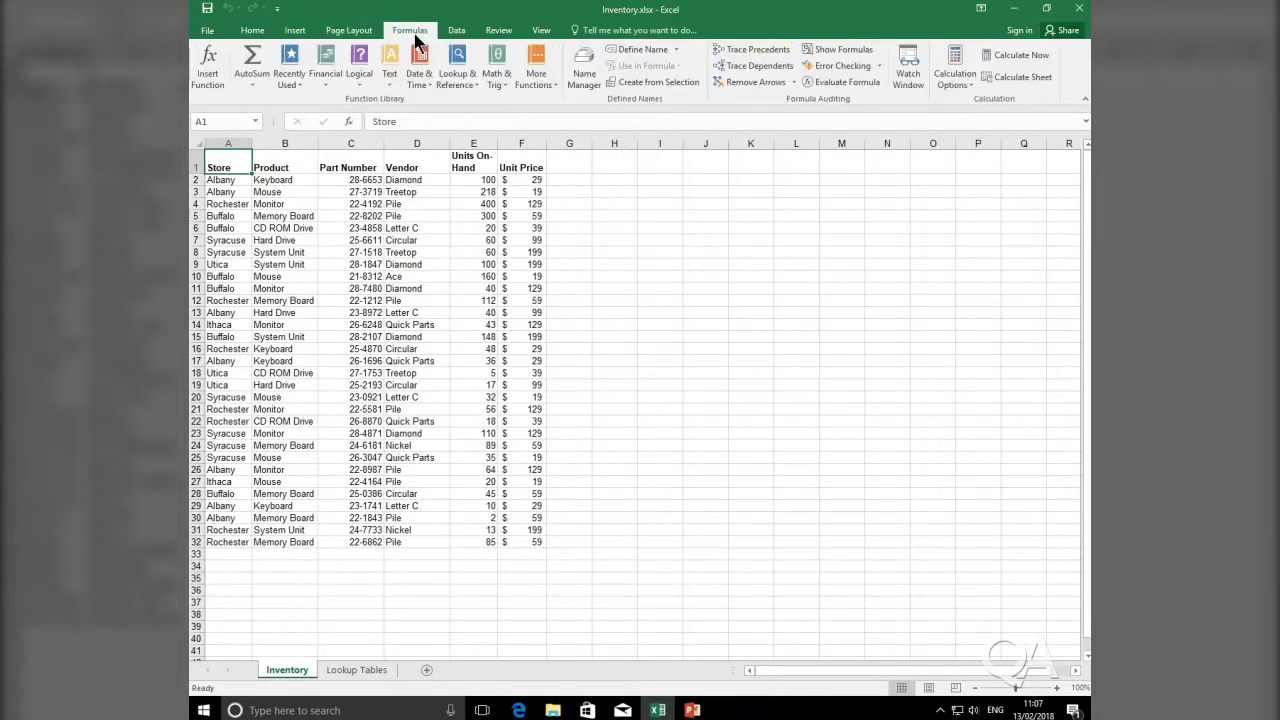
click(266, 33)
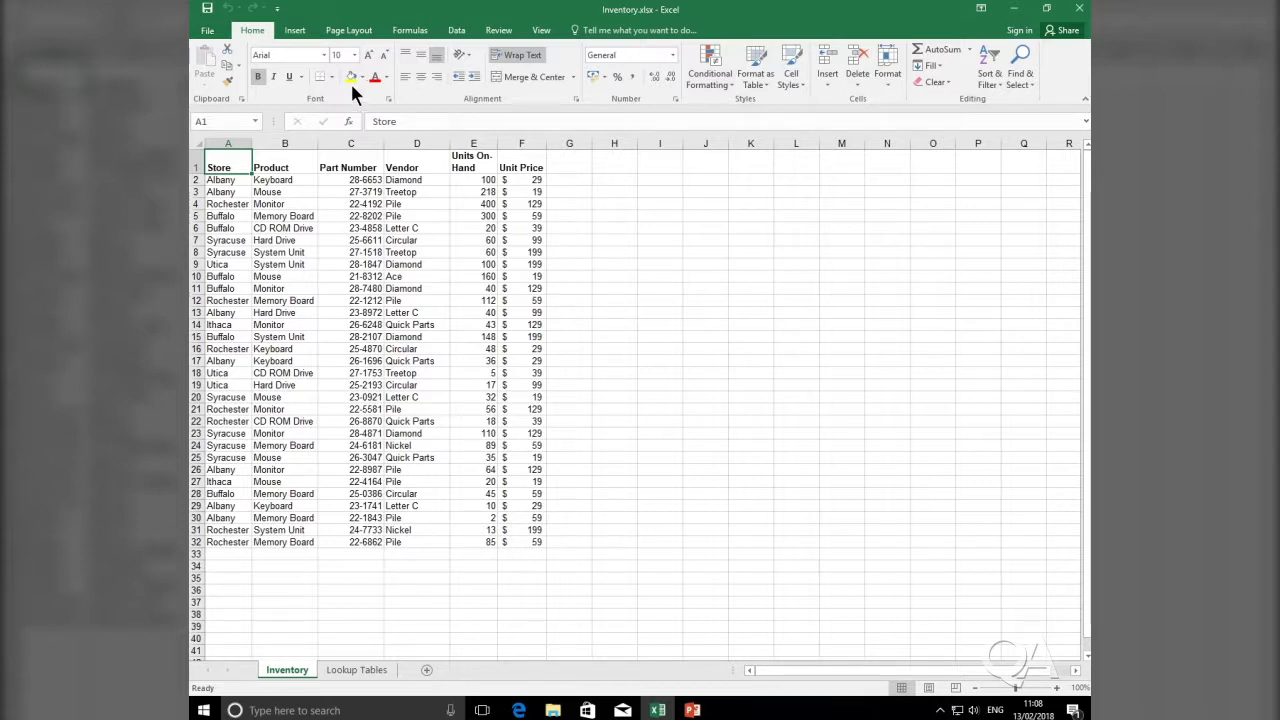
Step: Collapse the ribbon to its tab names, peek at the Insert and Page Layout commands, and restore the full ribbon on Formulas
double_click(262, 35)
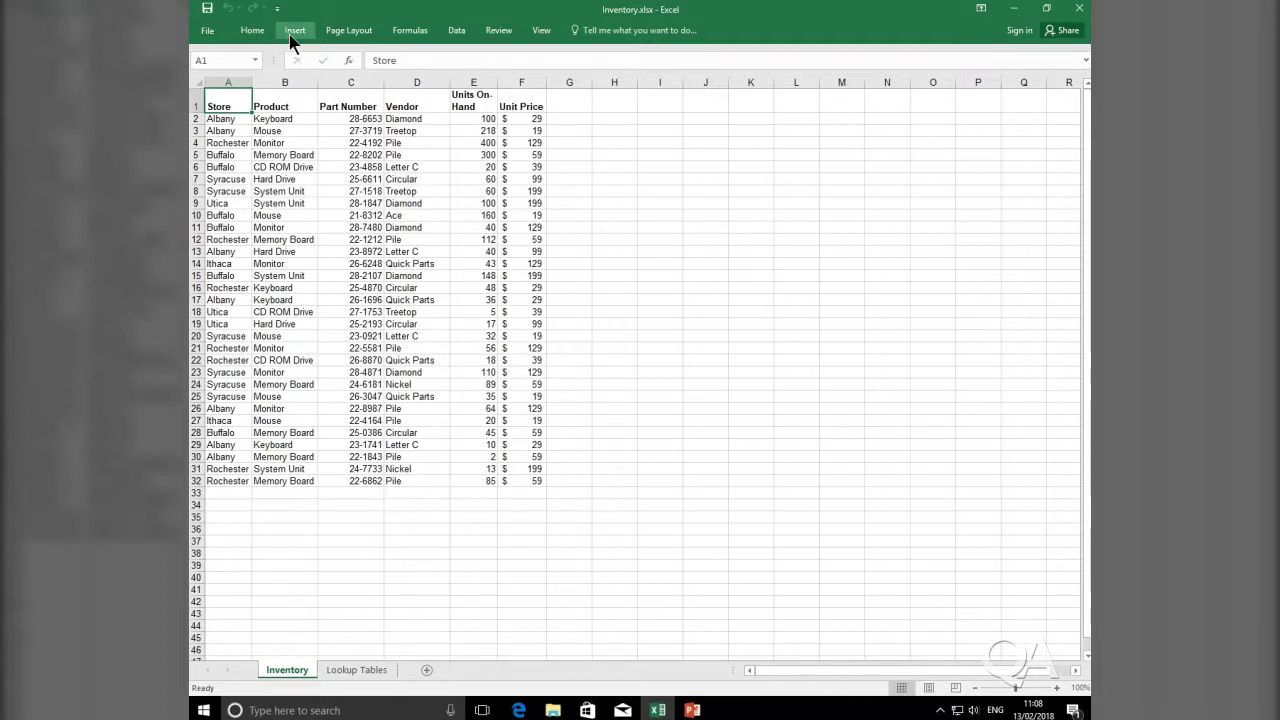
click(293, 30)
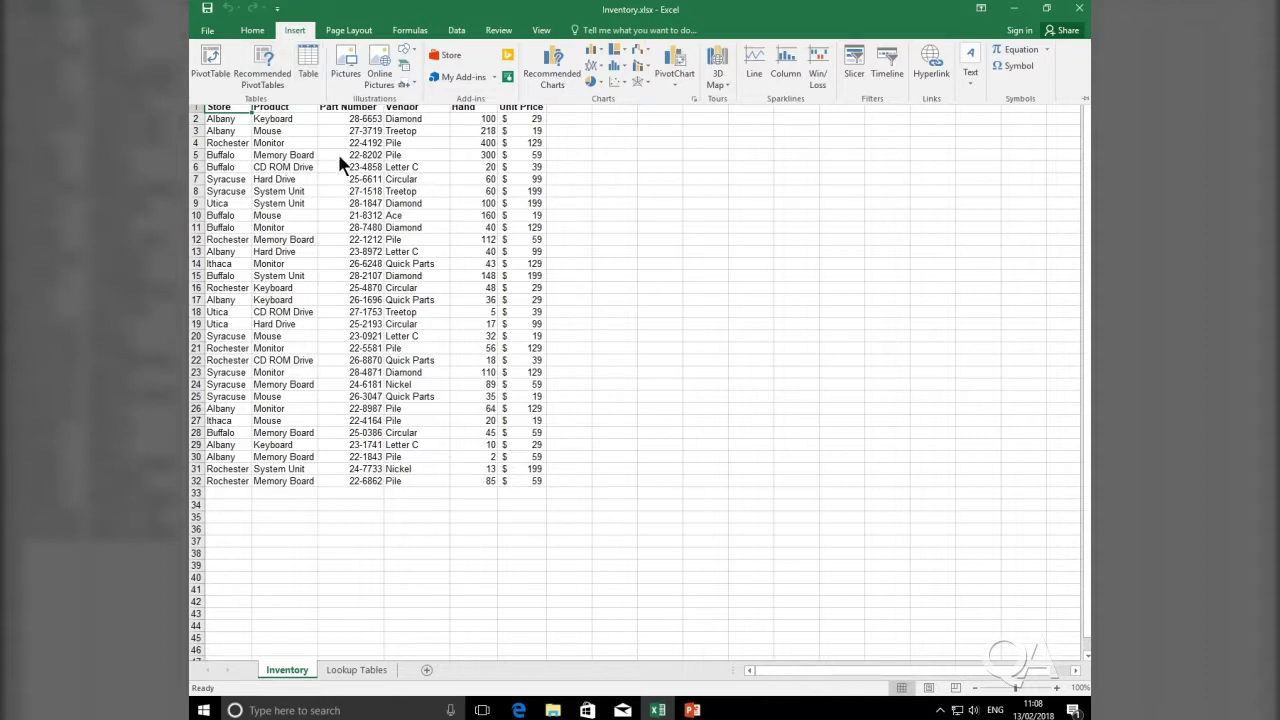
click(407, 287)
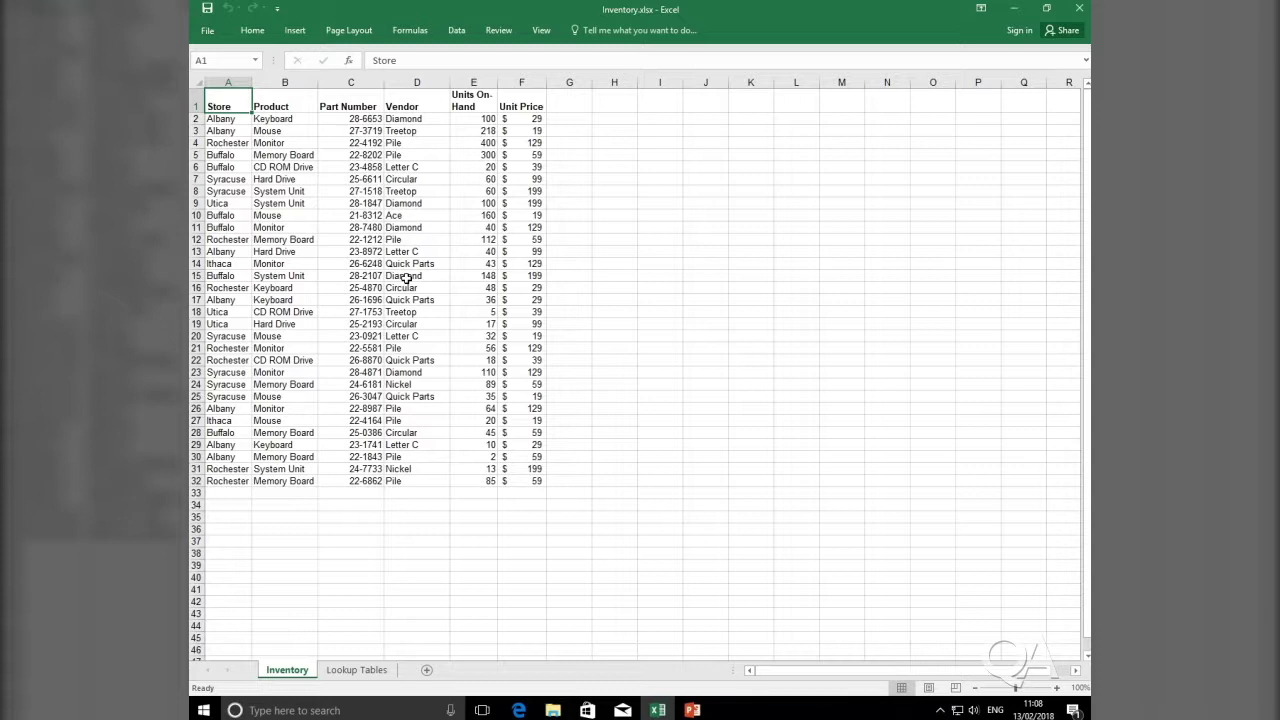
click(349, 30)
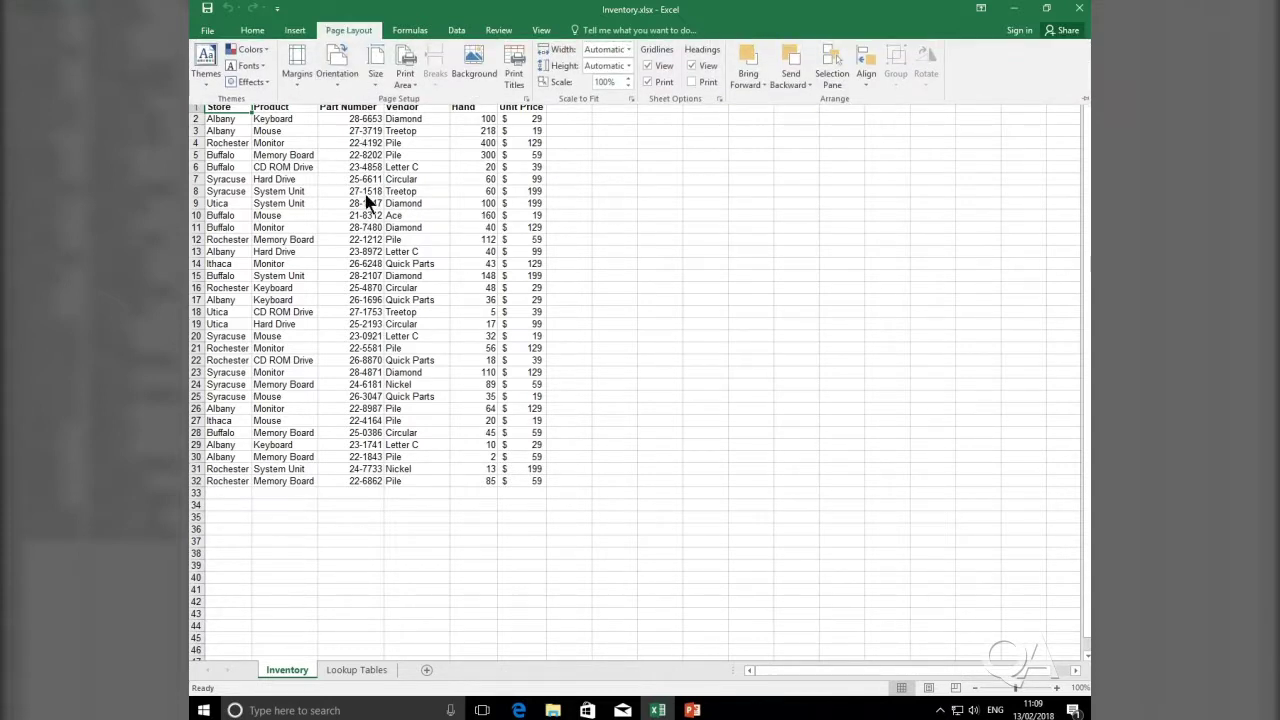
click(362, 254)
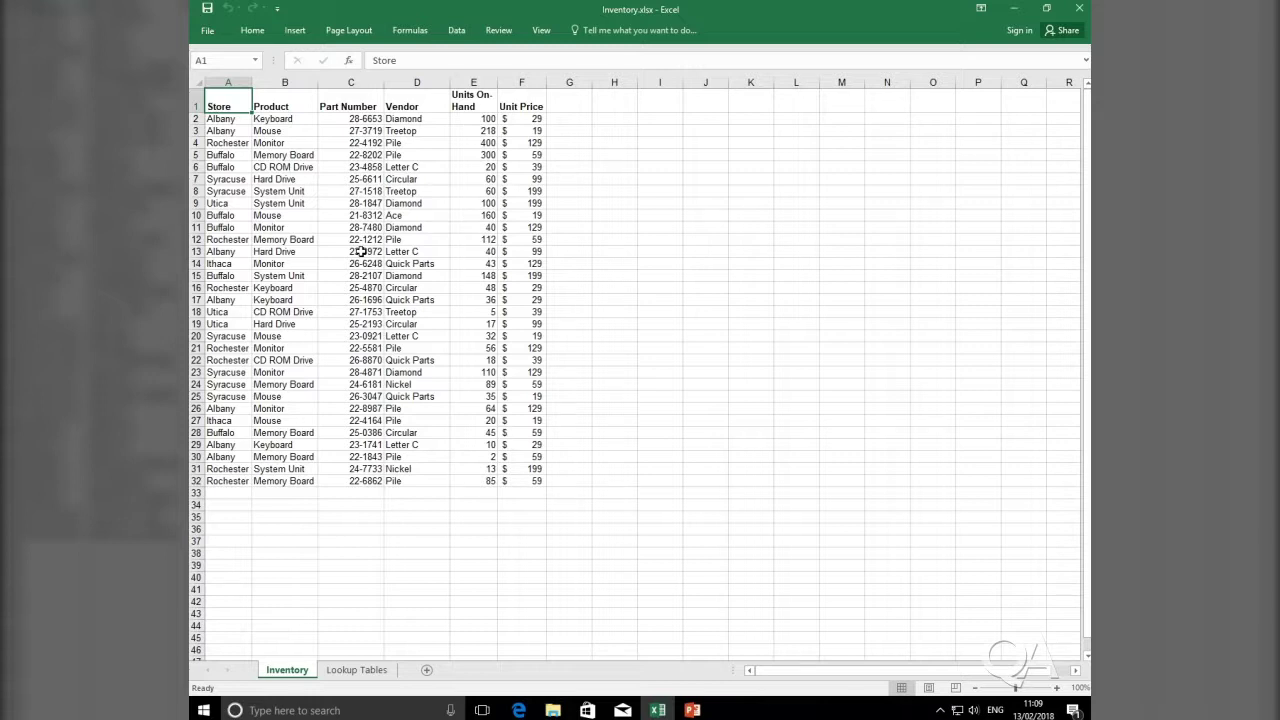
click(410, 31)
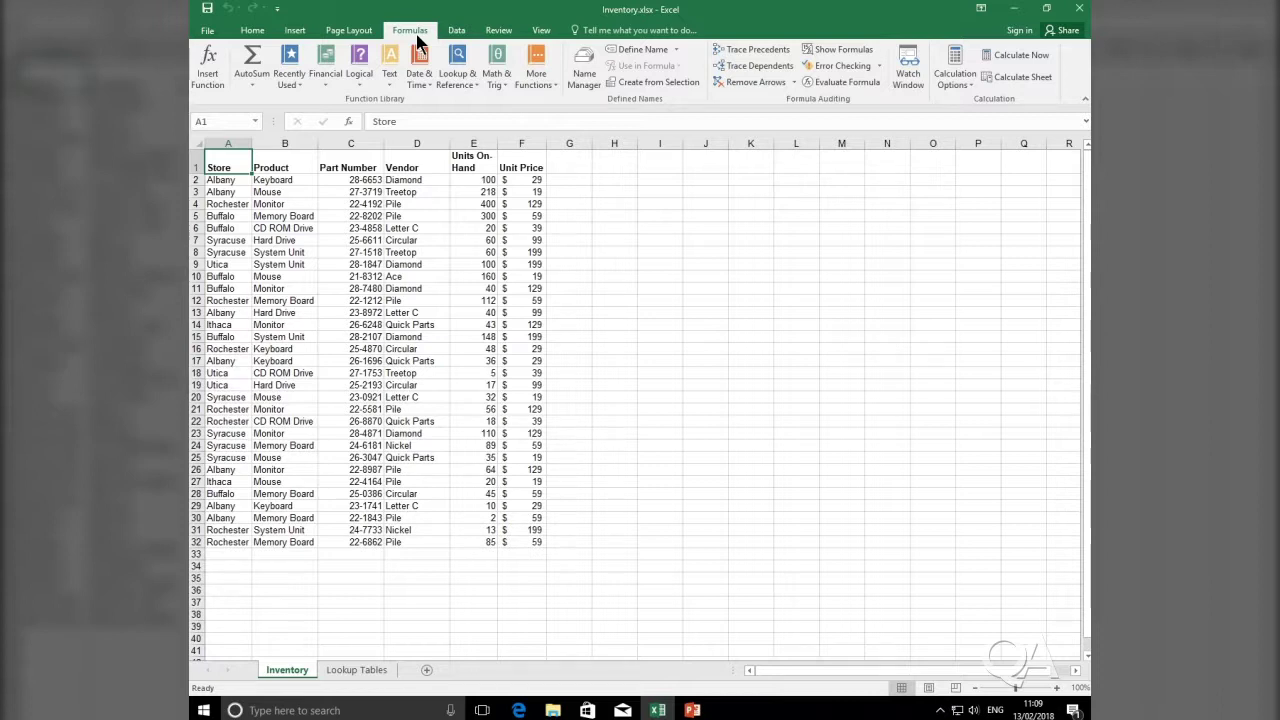
Step: Add the Print Preview and Print and the Spelling commands to the Quick Access Toolbar
click(277, 12)
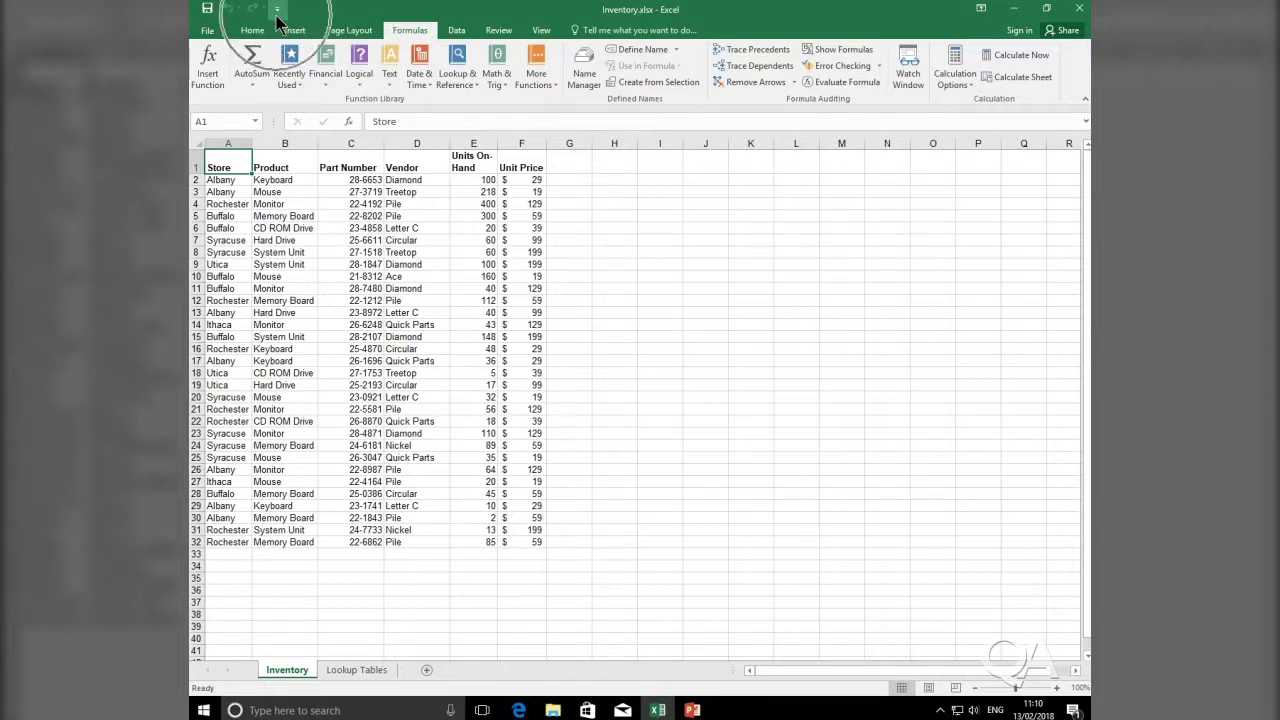
click(278, 12)
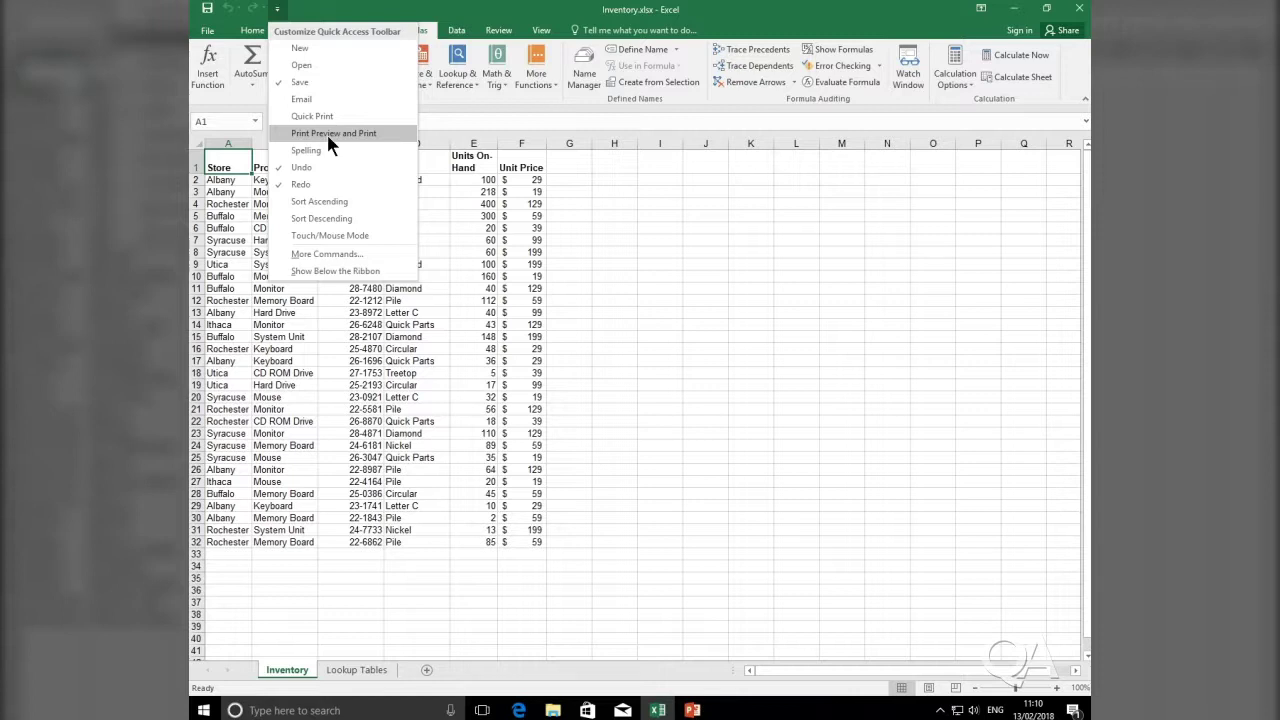
click(327, 134)
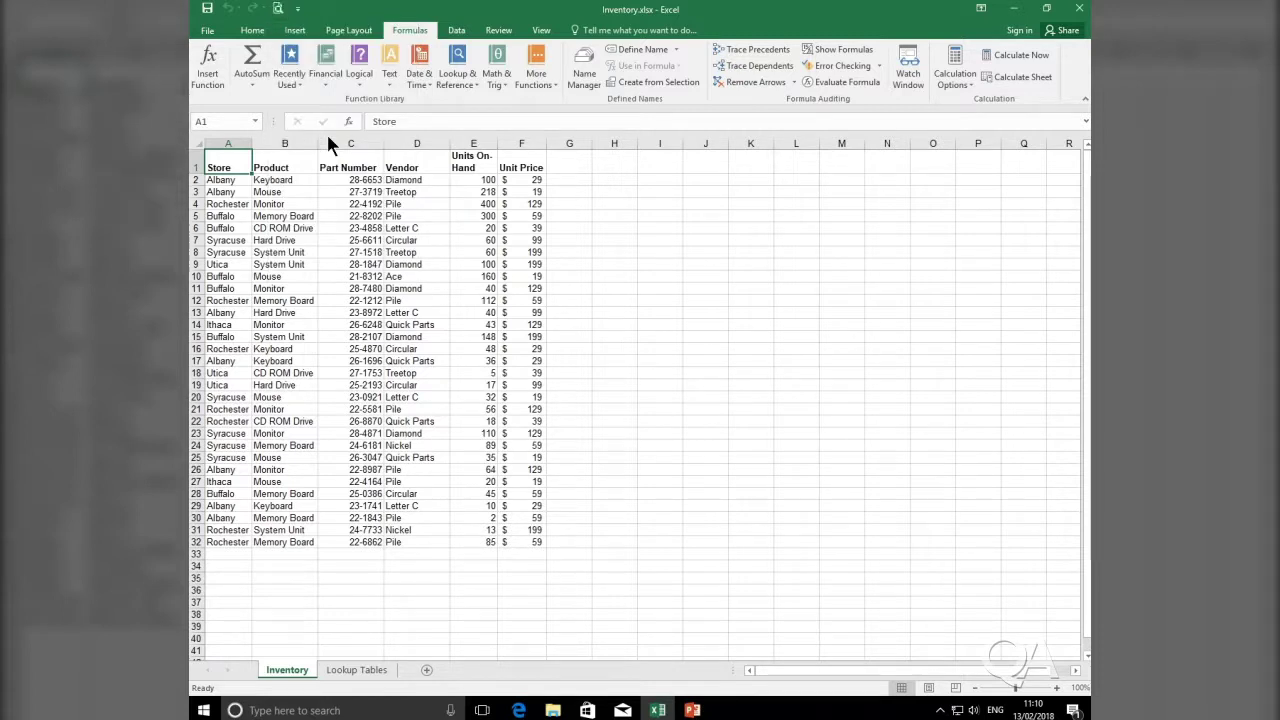
click(279, 12)
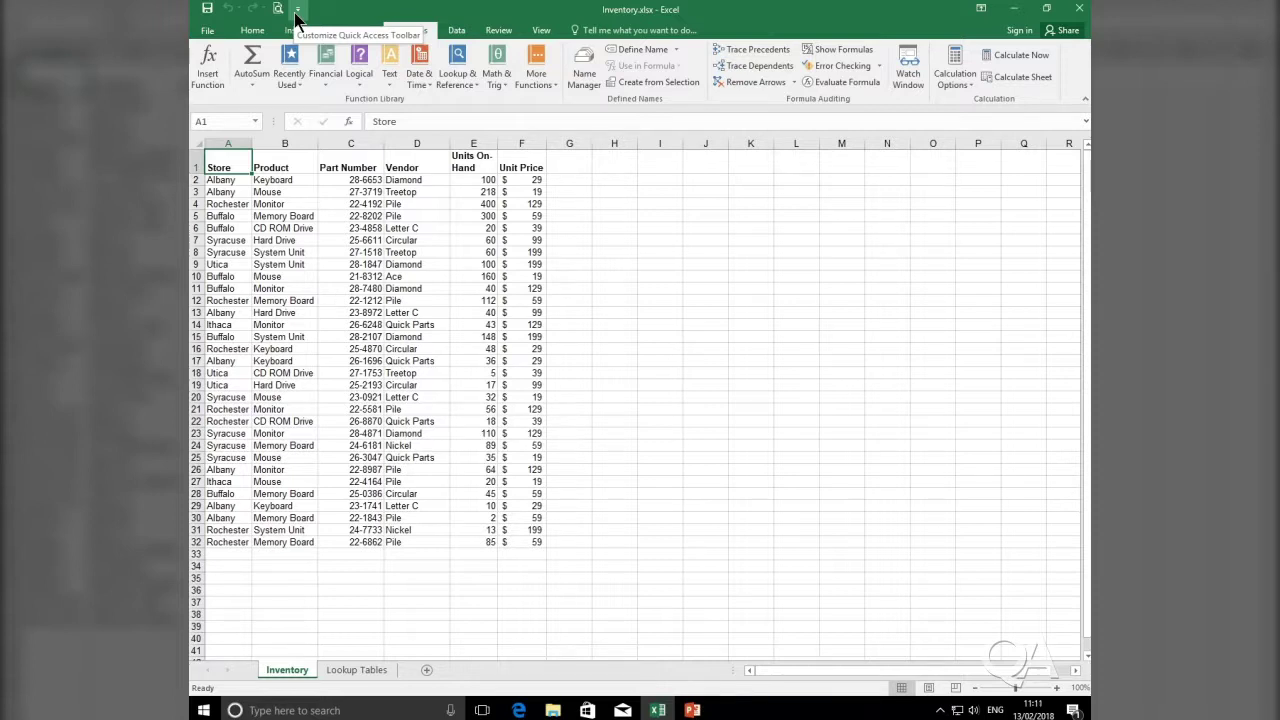
click(296, 12)
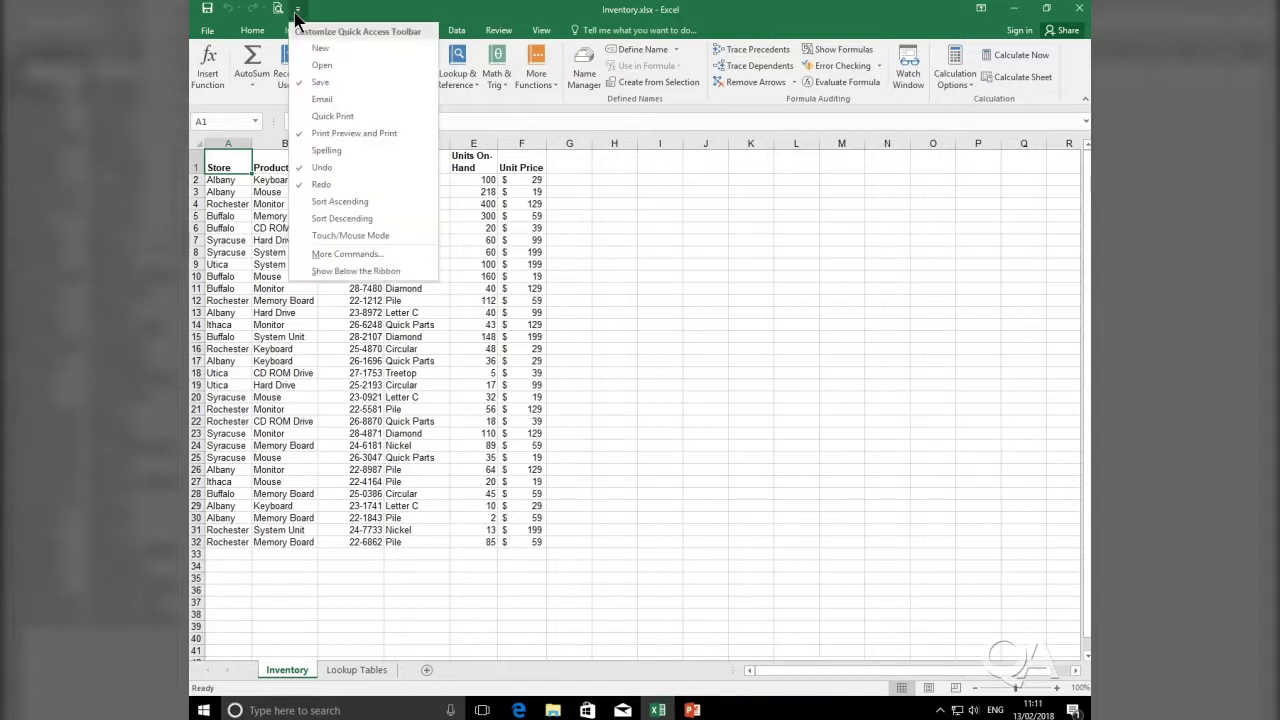
click(327, 151)
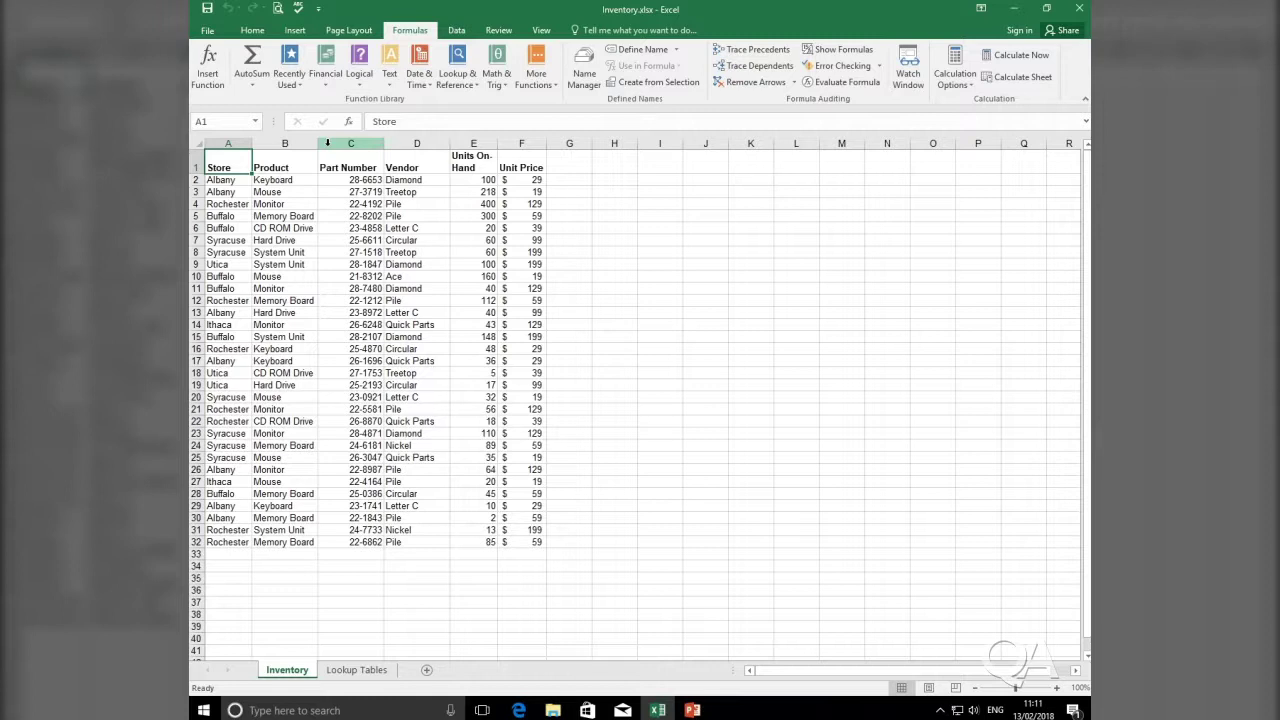
Step: From the popular commands in the Quick Access Toolbar options, add Add or Remove Filters, Format Painter and Sum
click(319, 9)
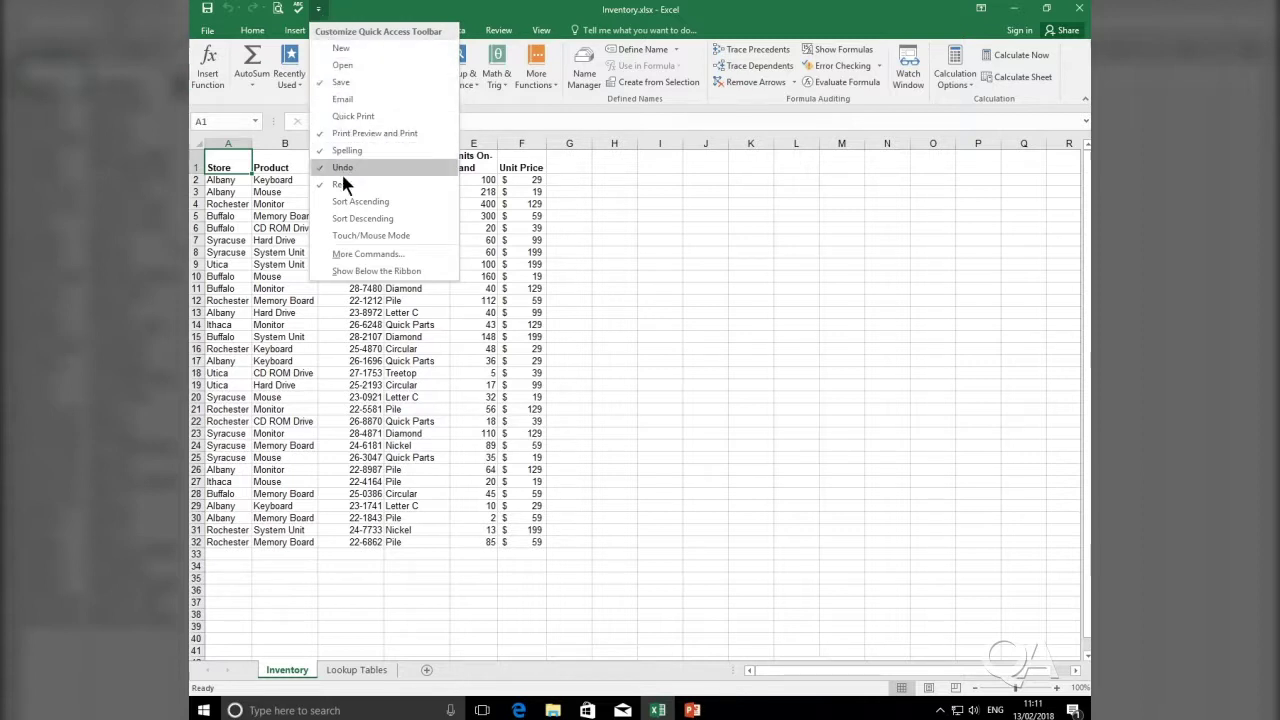
click(366, 254)
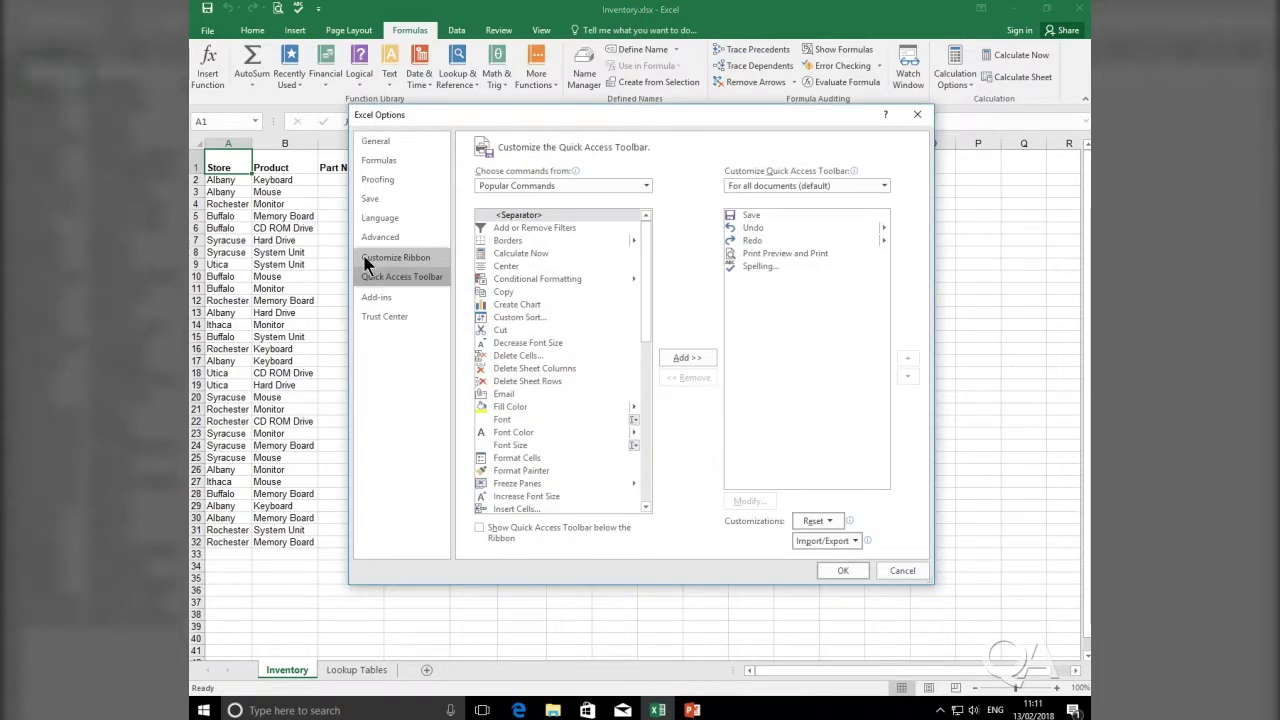
double_click(567, 229)
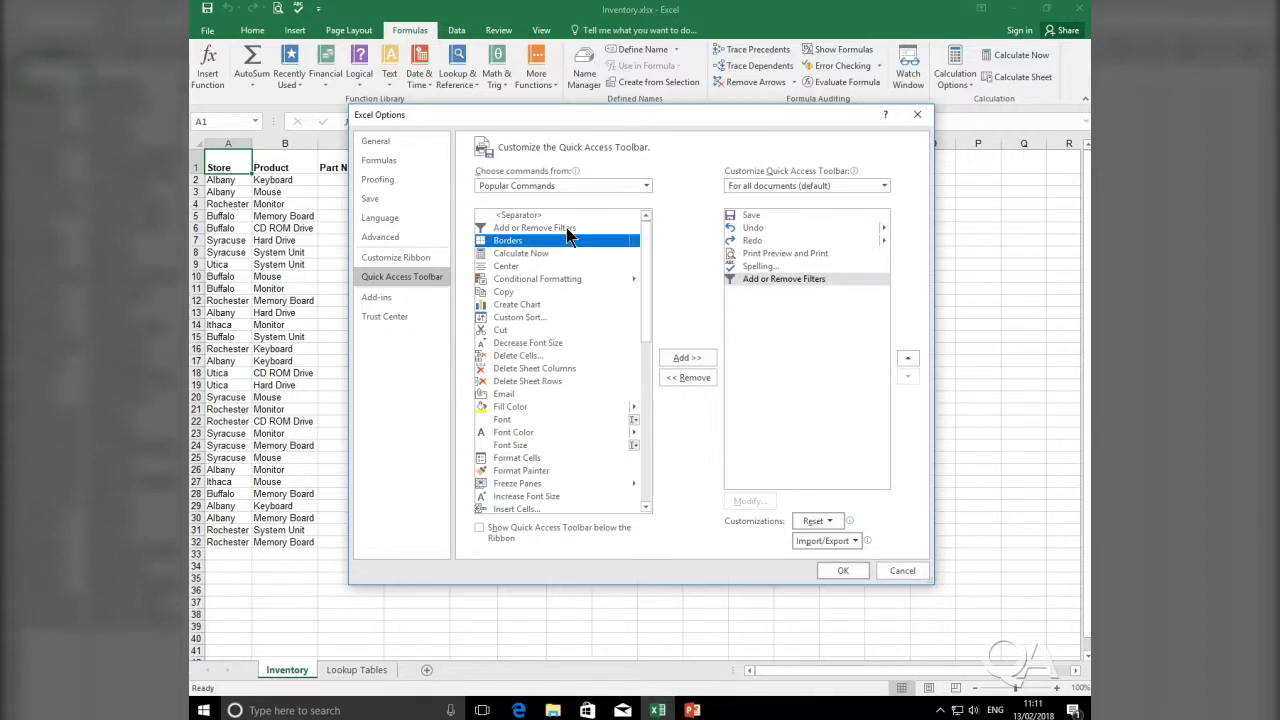
click(535, 469)
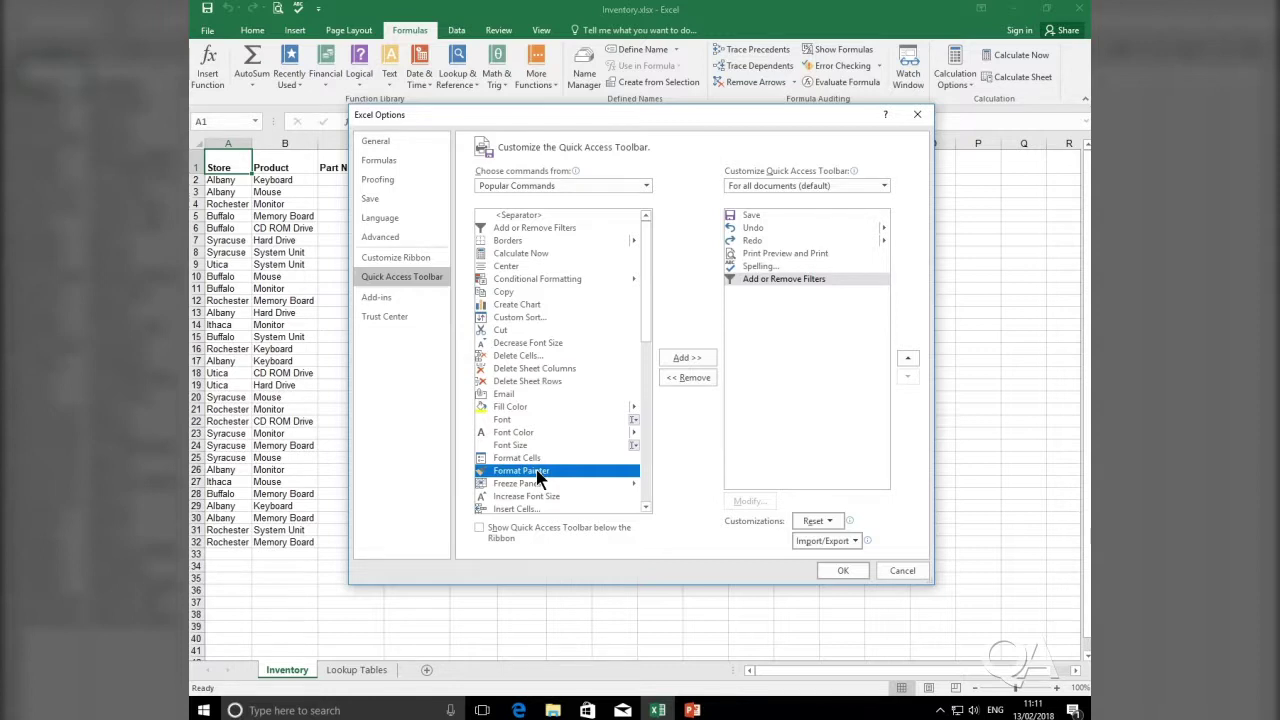
double_click(537, 472)
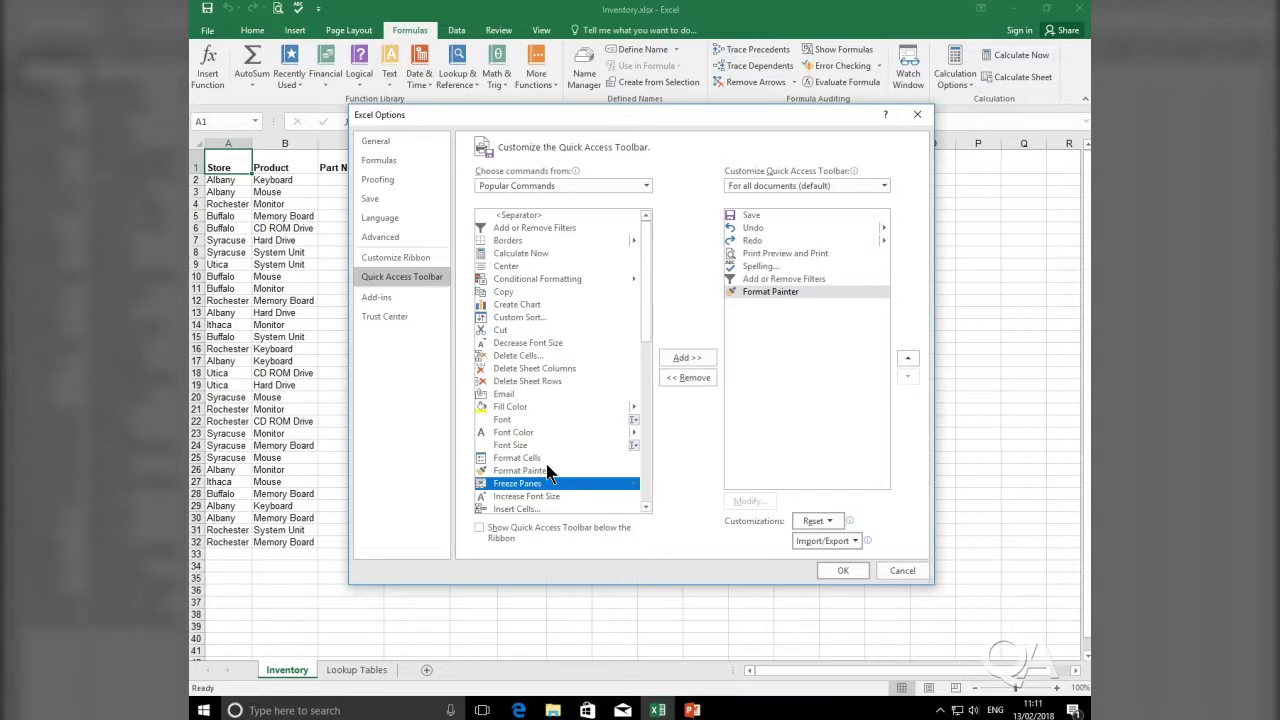
drag(646, 330, 662, 493)
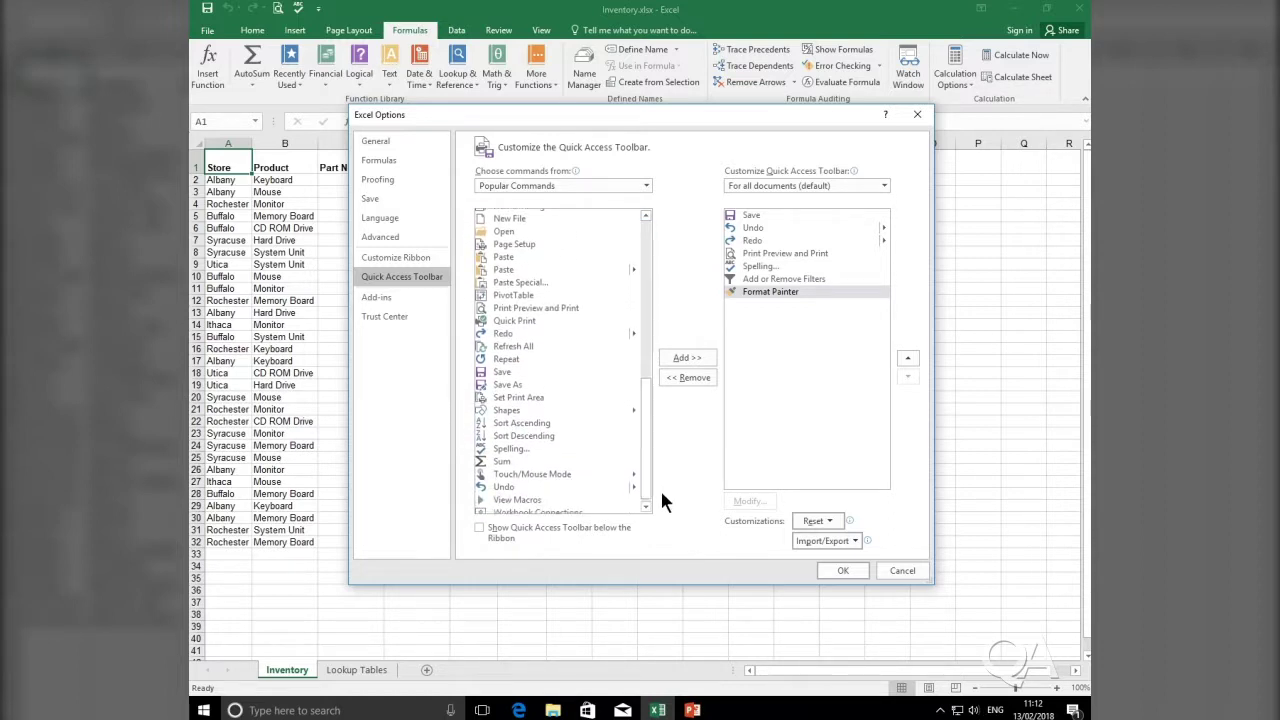
click(502, 462)
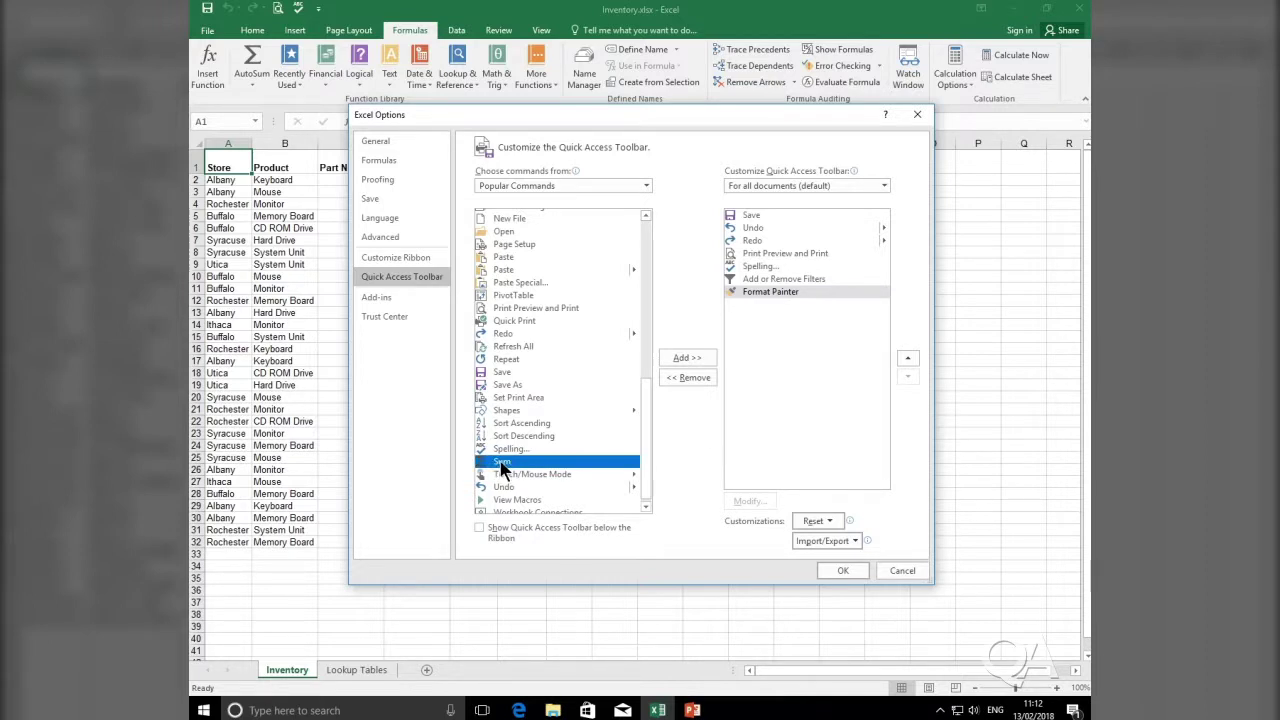
double_click(505, 466)
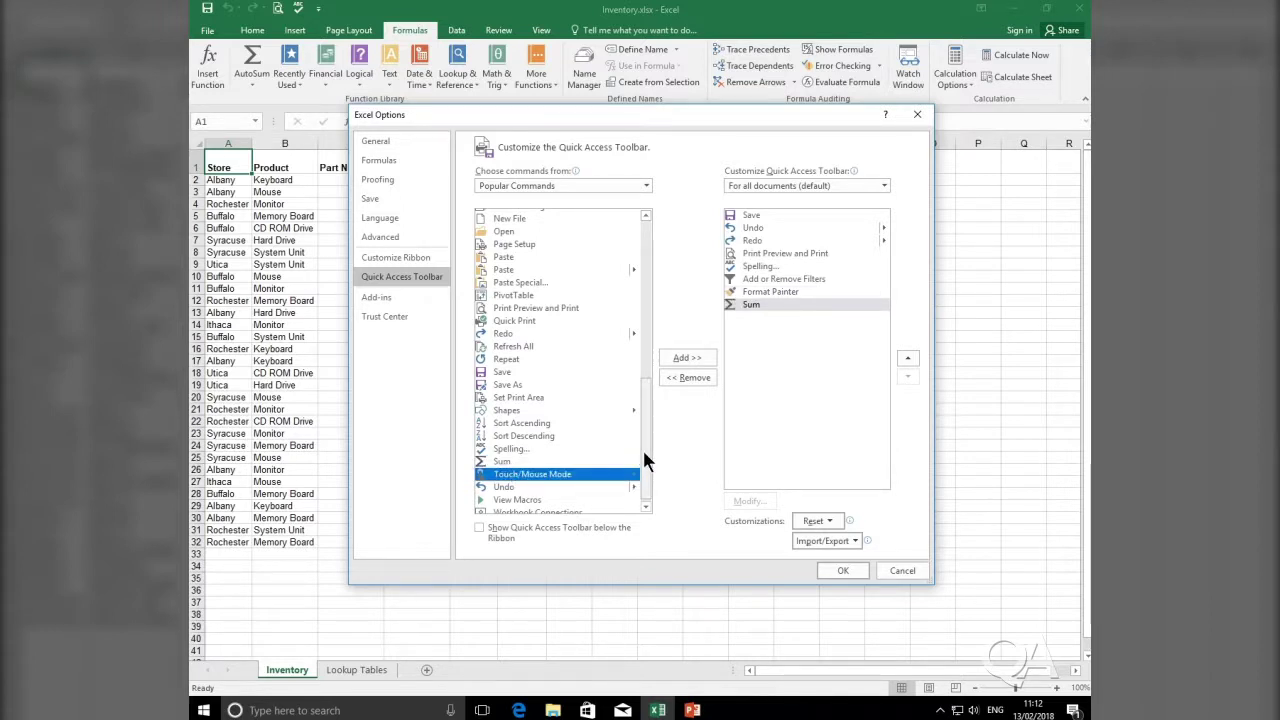
Step: Browse All Commands in the Quick Access Toolbar options and apply the toolbar customization
mouse_move(642, 447)
mouse_down()
mouse_move(634, 336)
mouse_move(644, 444)
mouse_up()
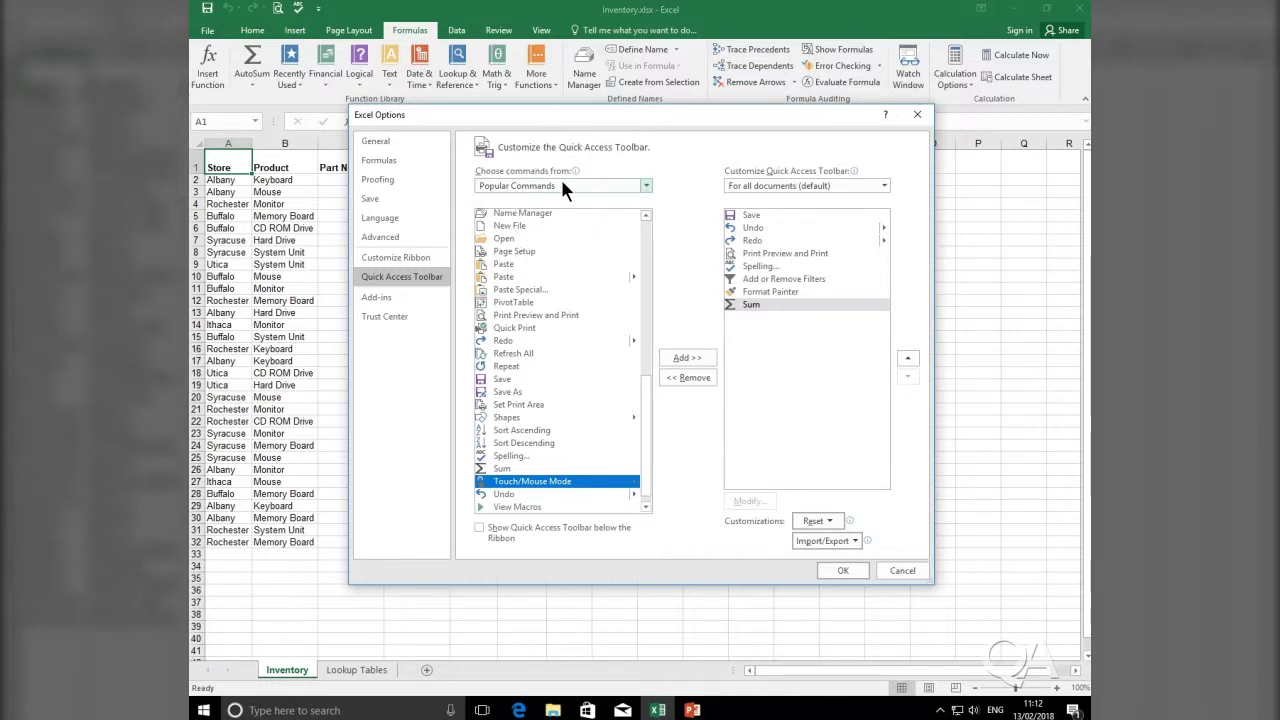
click(646, 188)
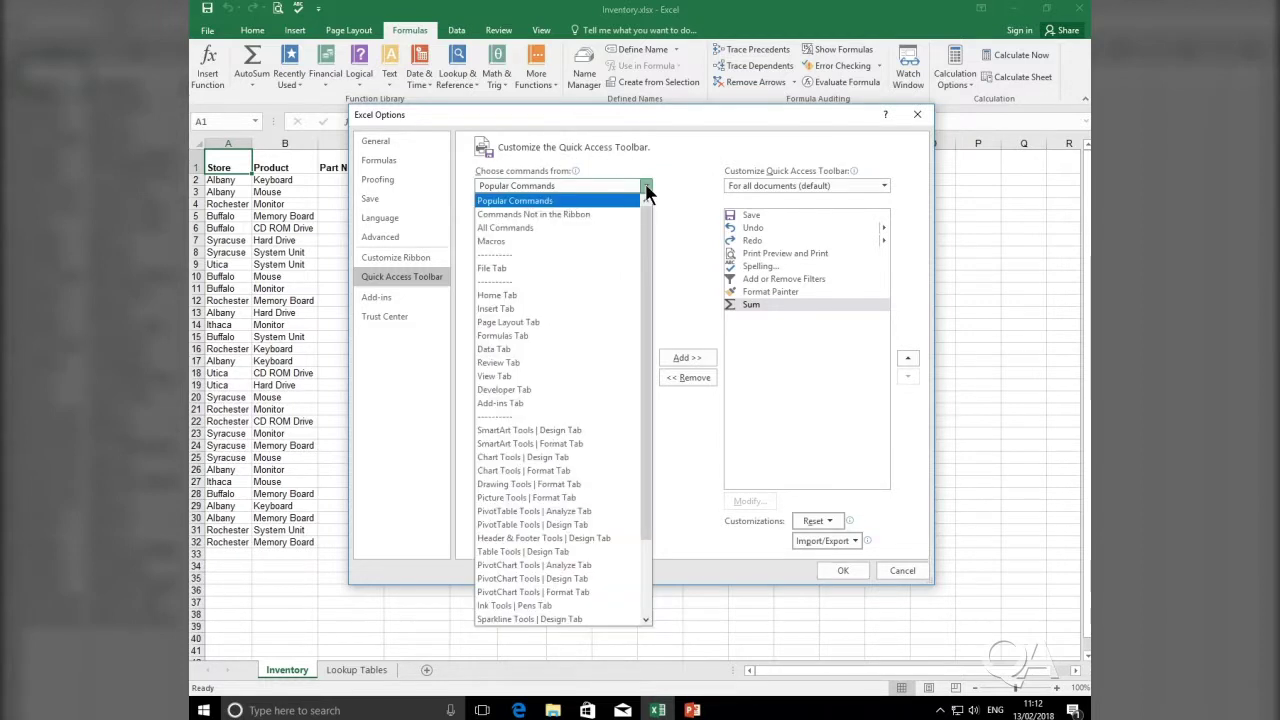
click(555, 228)
click(552, 228)
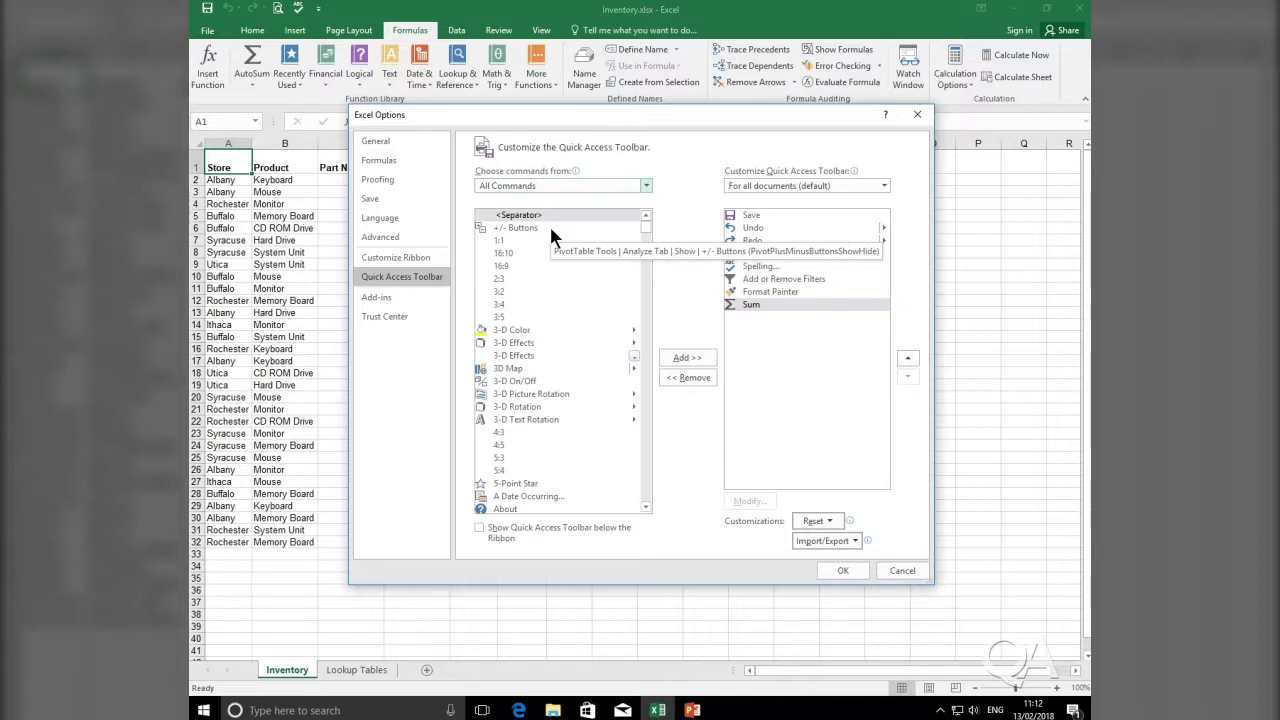
drag(645, 228, 647, 254)
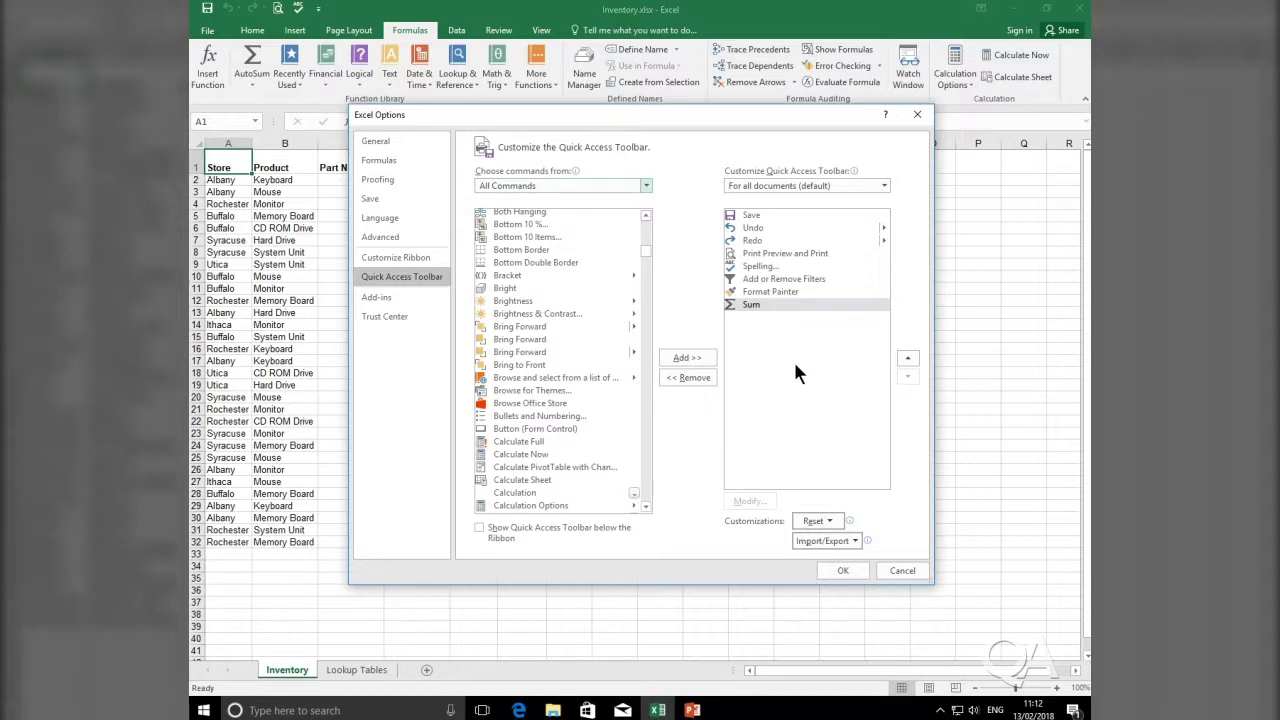
click(843, 570)
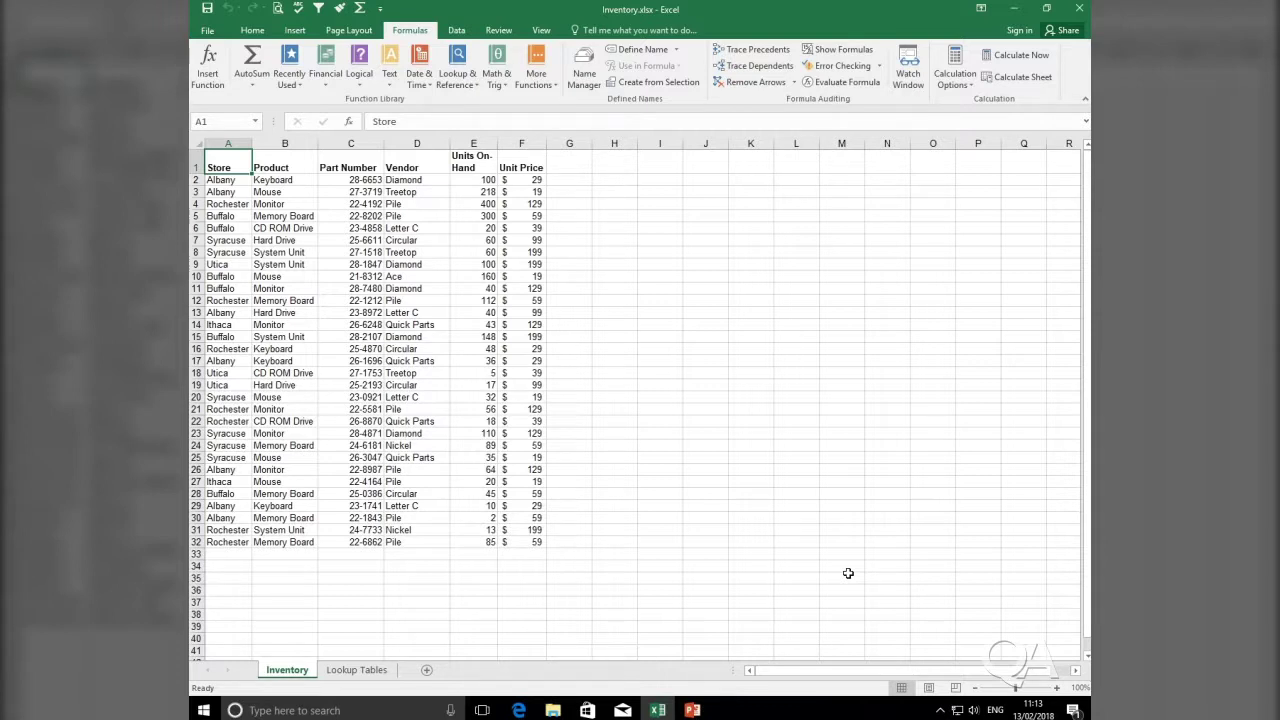
Step: Display the keyboard key tips for the ribbon and the Quick Access Toolbar commands
key(alt)
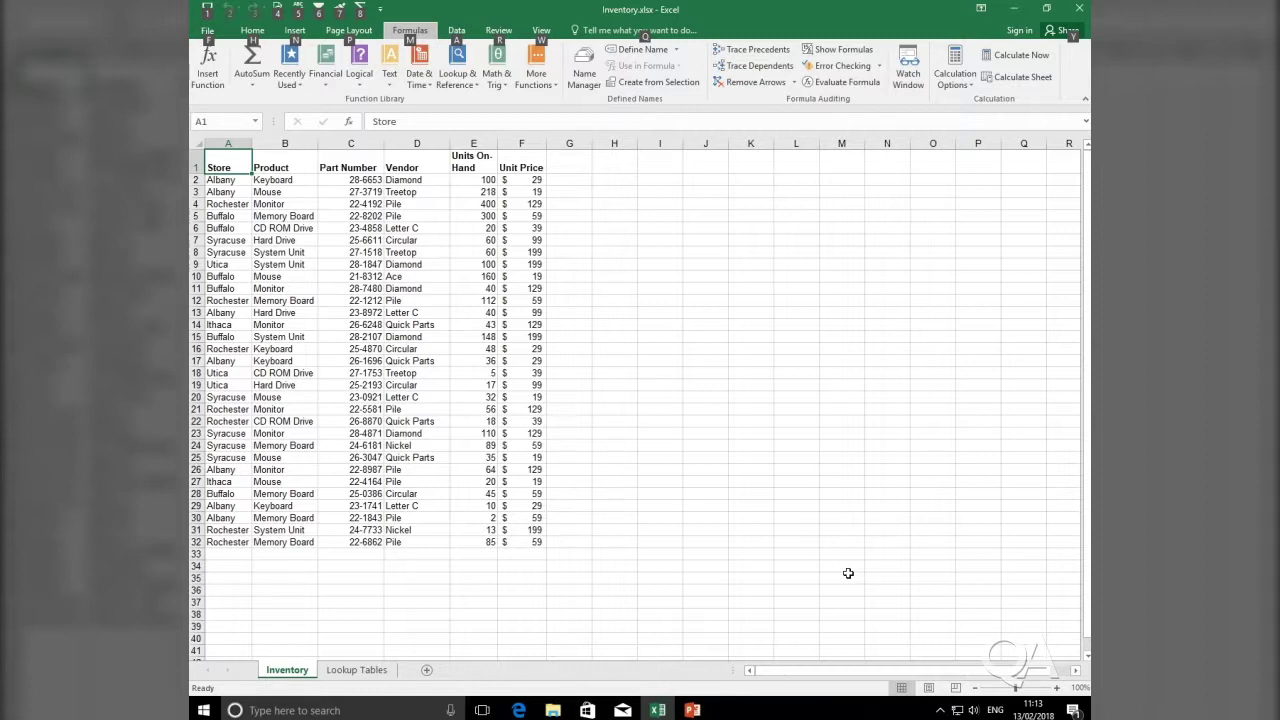
key(Escape)
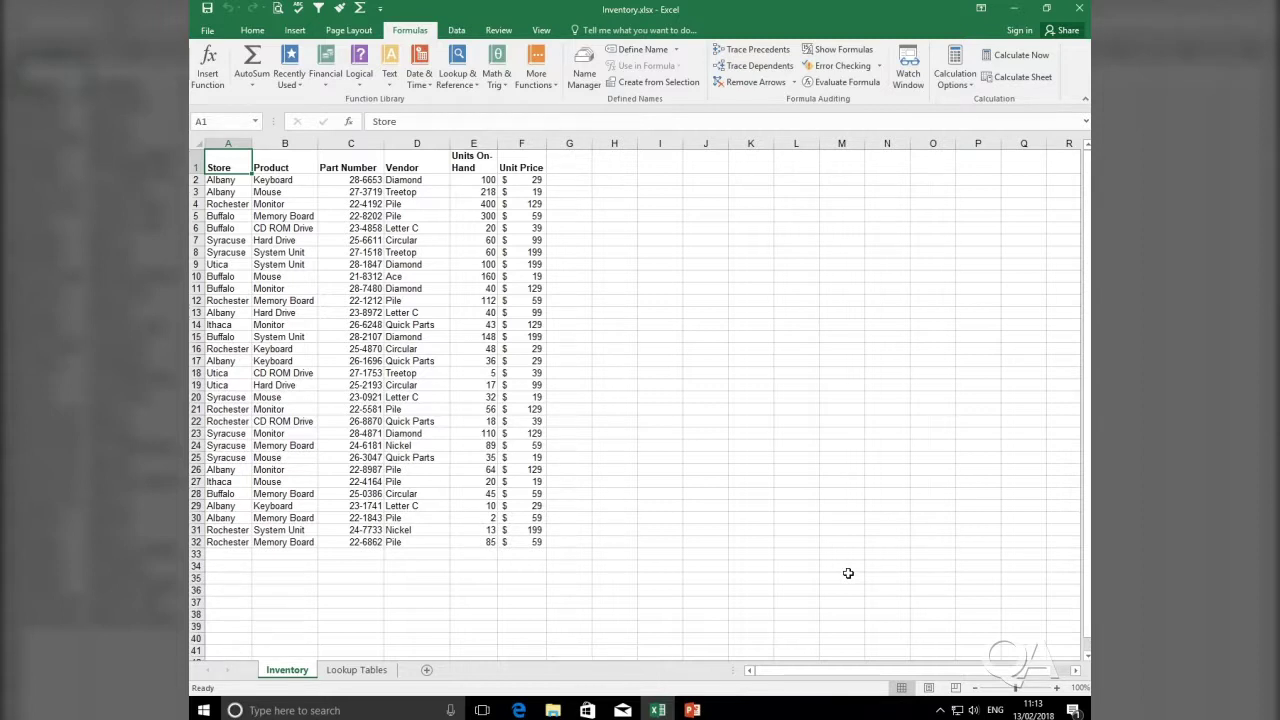
key(alt)
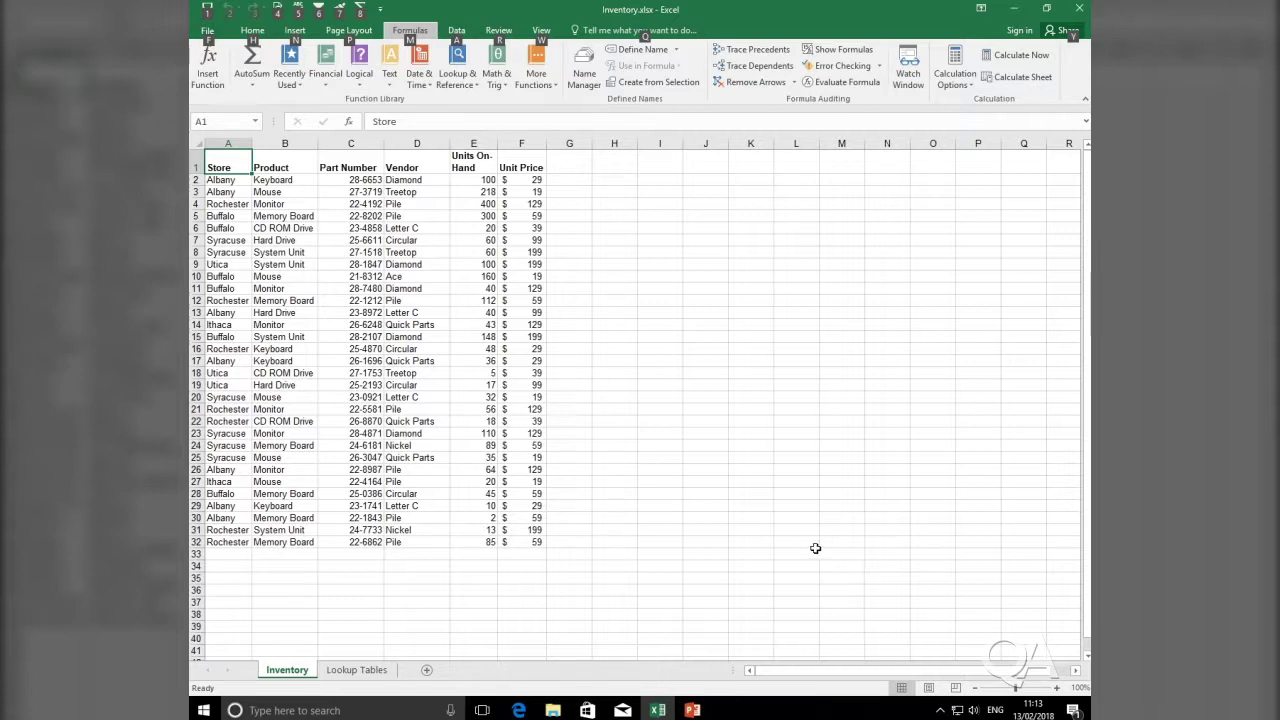
Step: Run a spell check on the Inventory sheet and dismiss the completion message
click(303, 15)
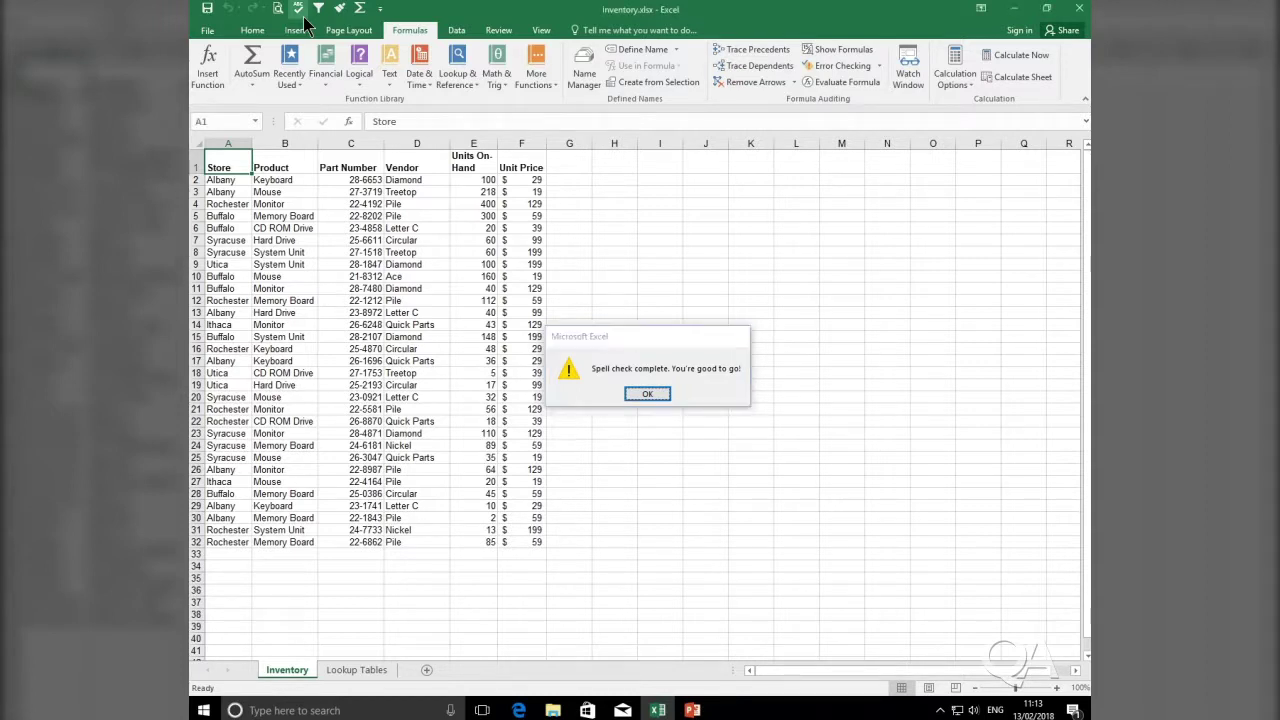
key(Return)
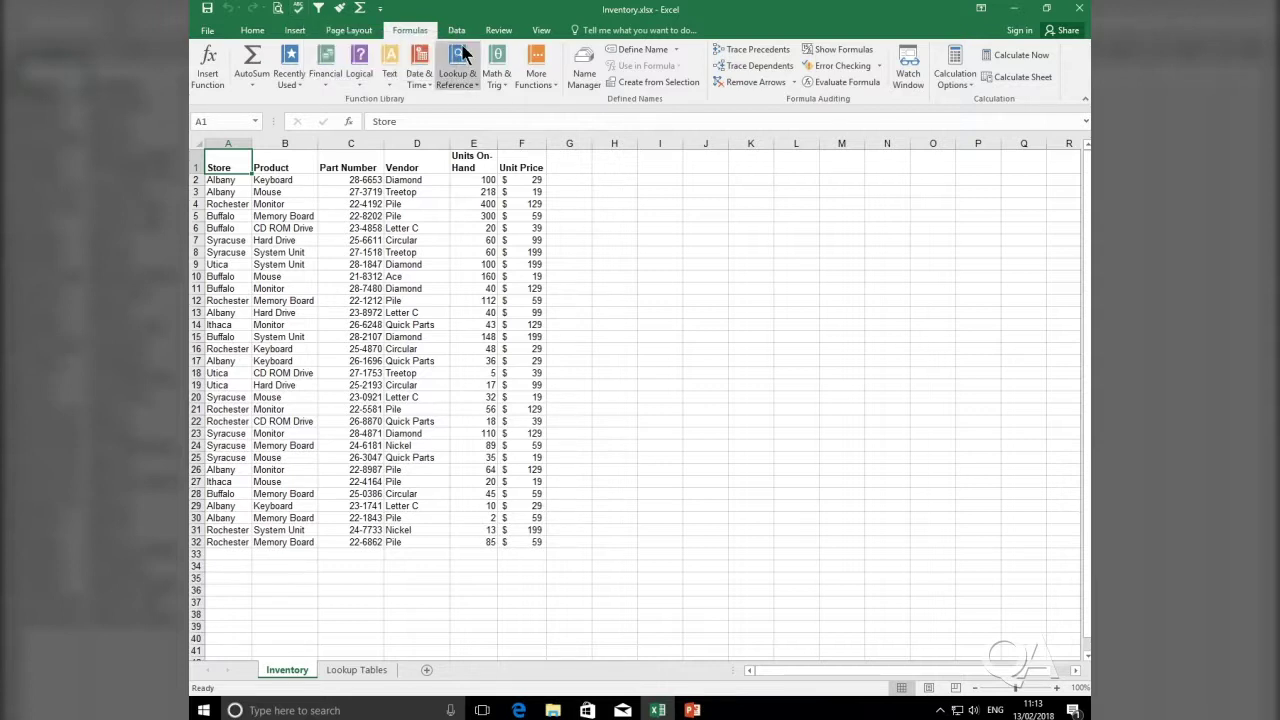
Step: Change the font color of the Store heading in cell A1 of the Inventory sheet to orange
key(alt)
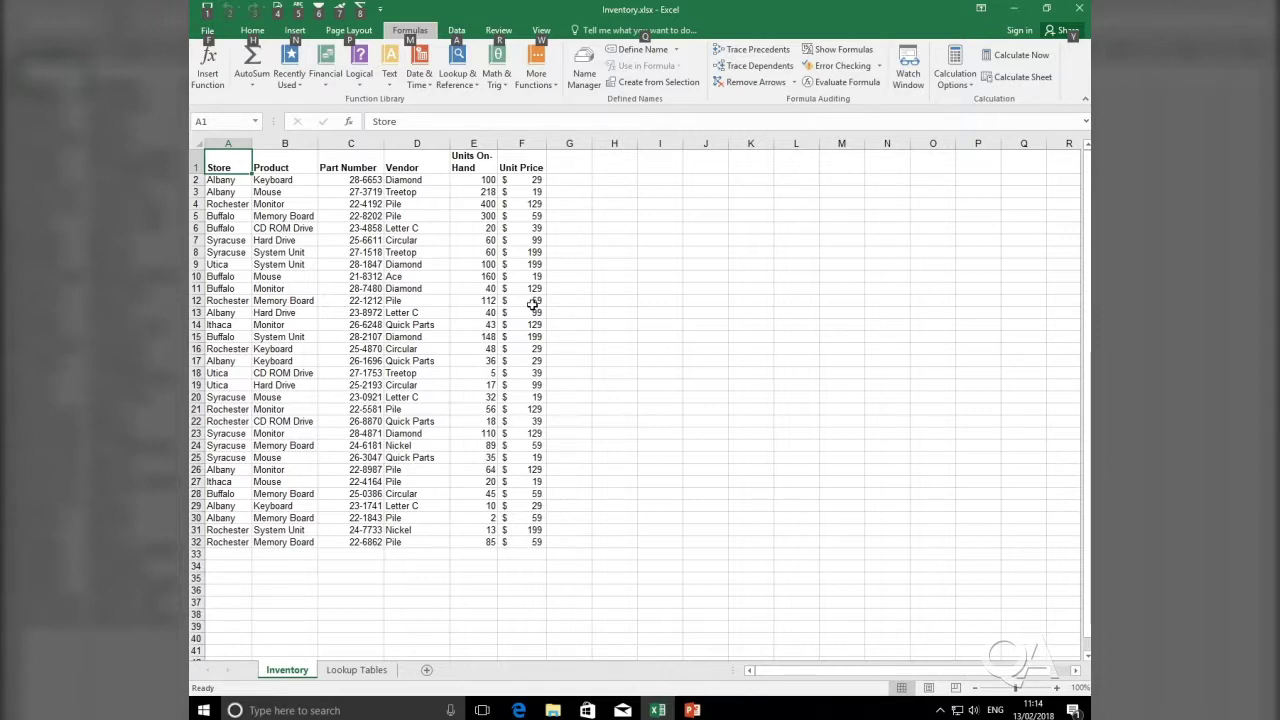
key(h)
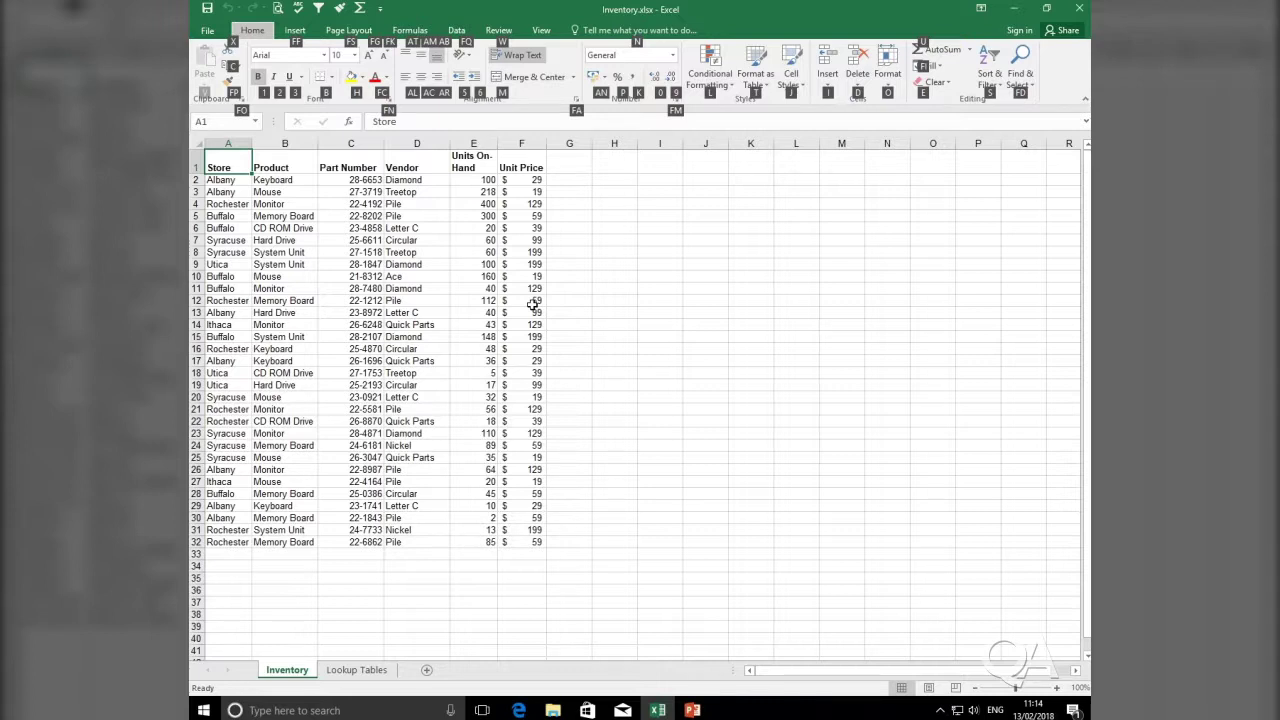
key(f)
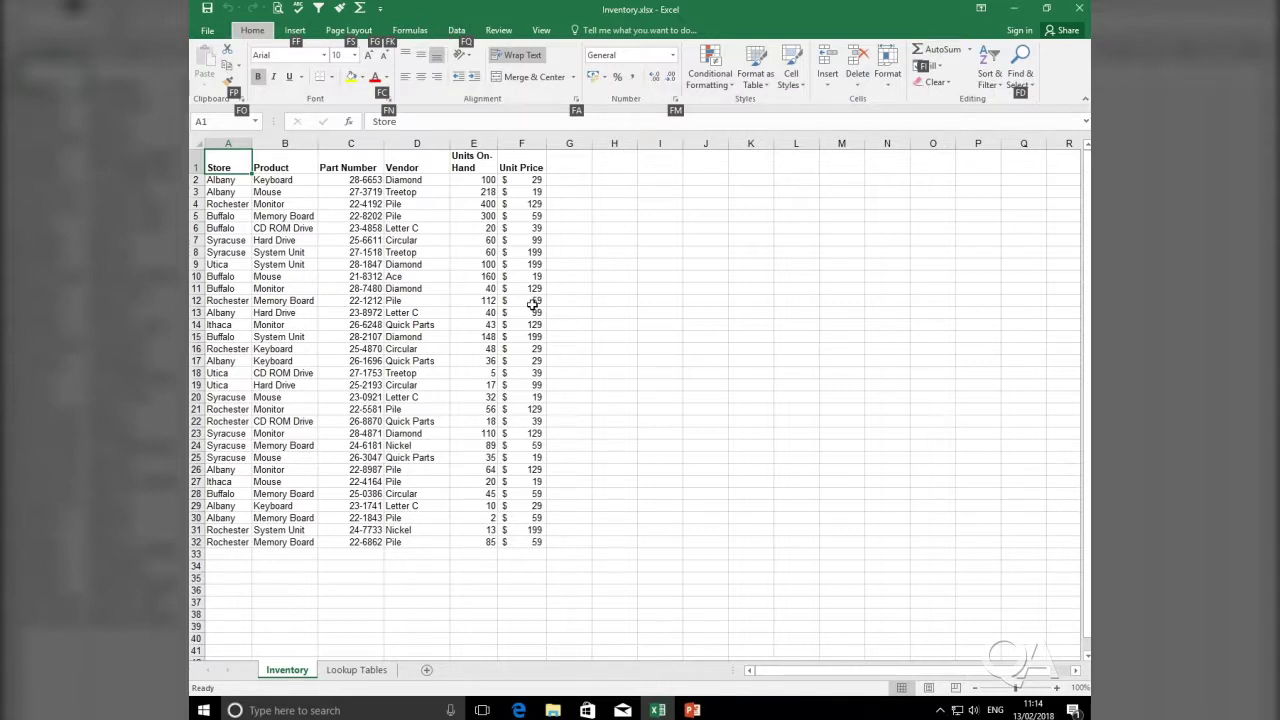
key(c)
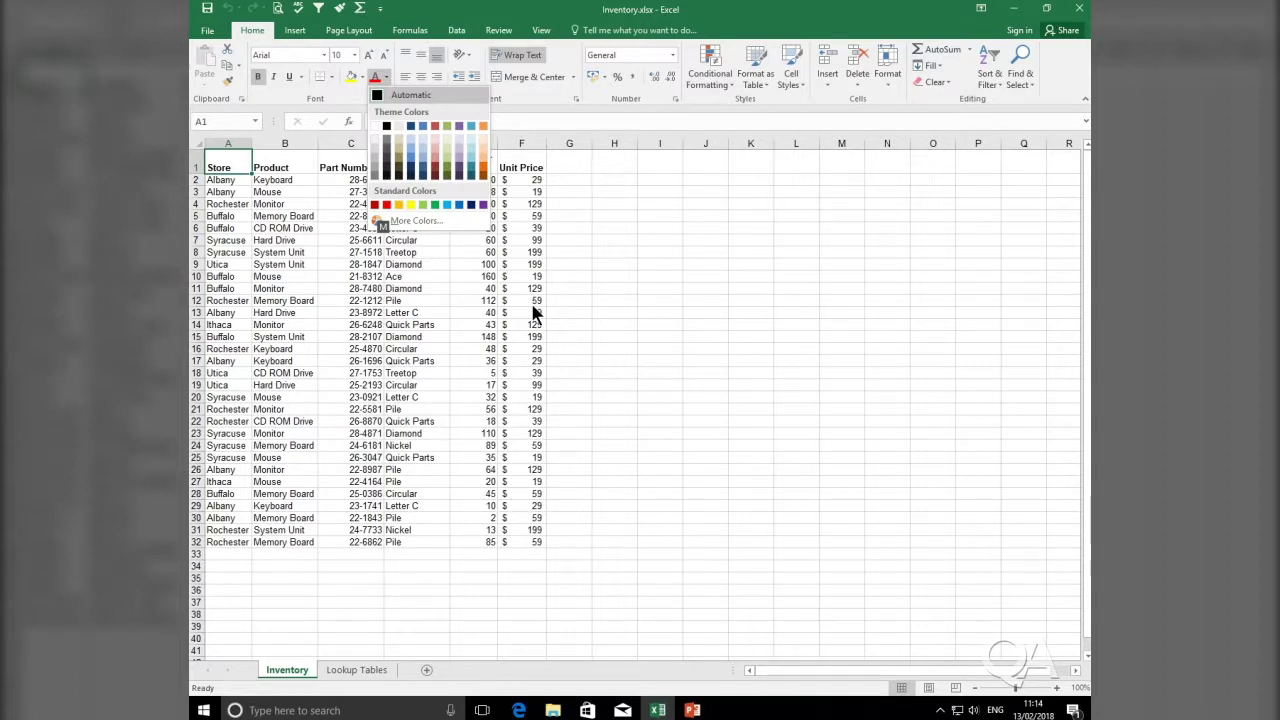
key(Down)
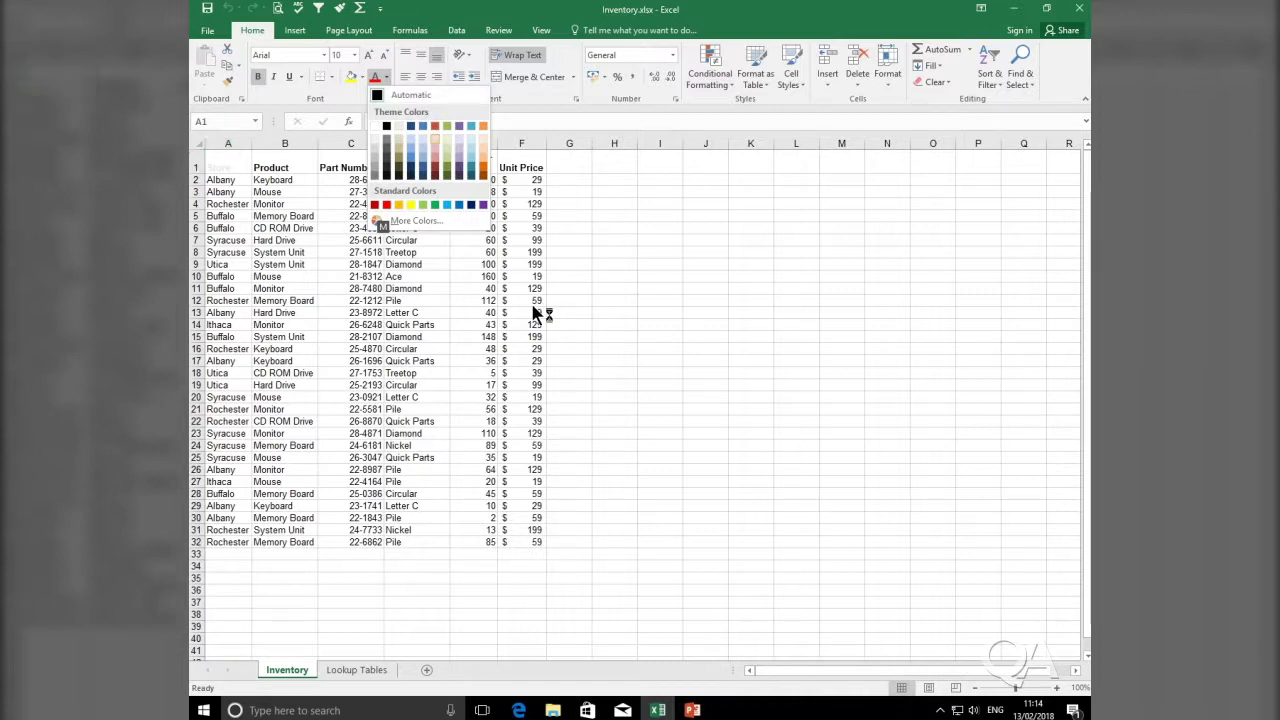
key(Down)
key(Down)
key(Down)
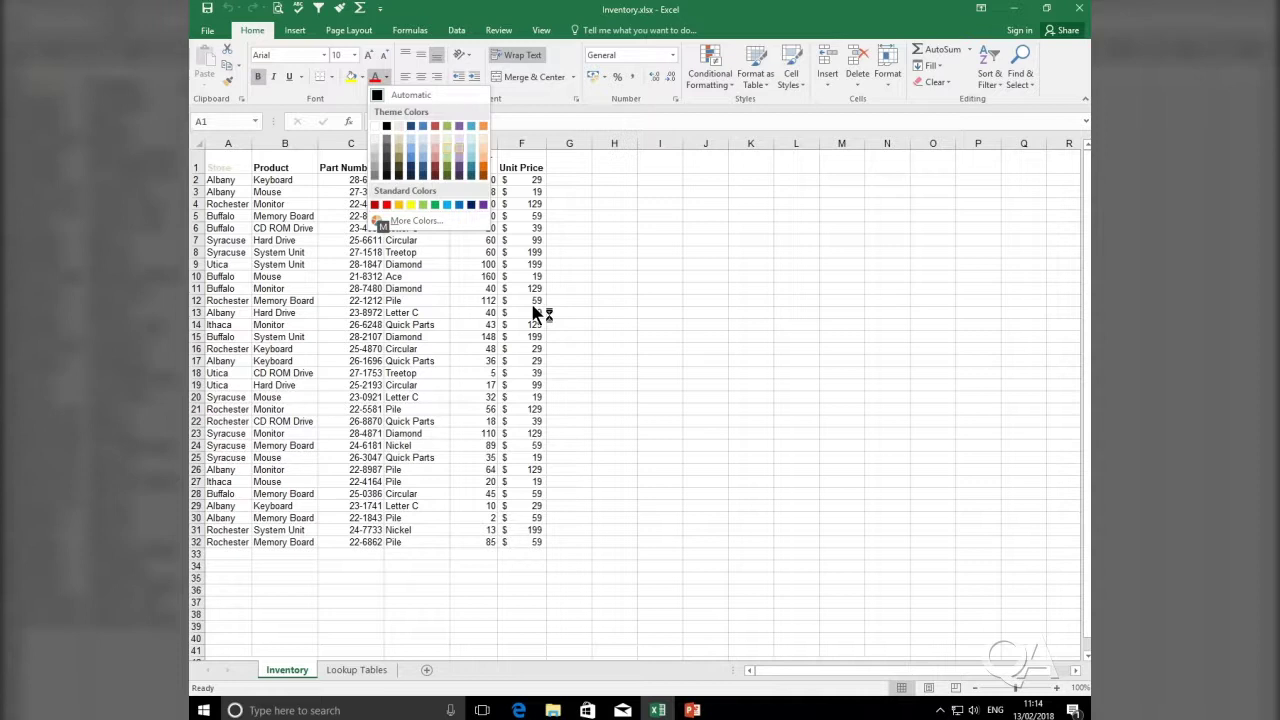
key(Right)
key(Right)
key(Down)
key(Down)
key(Return)
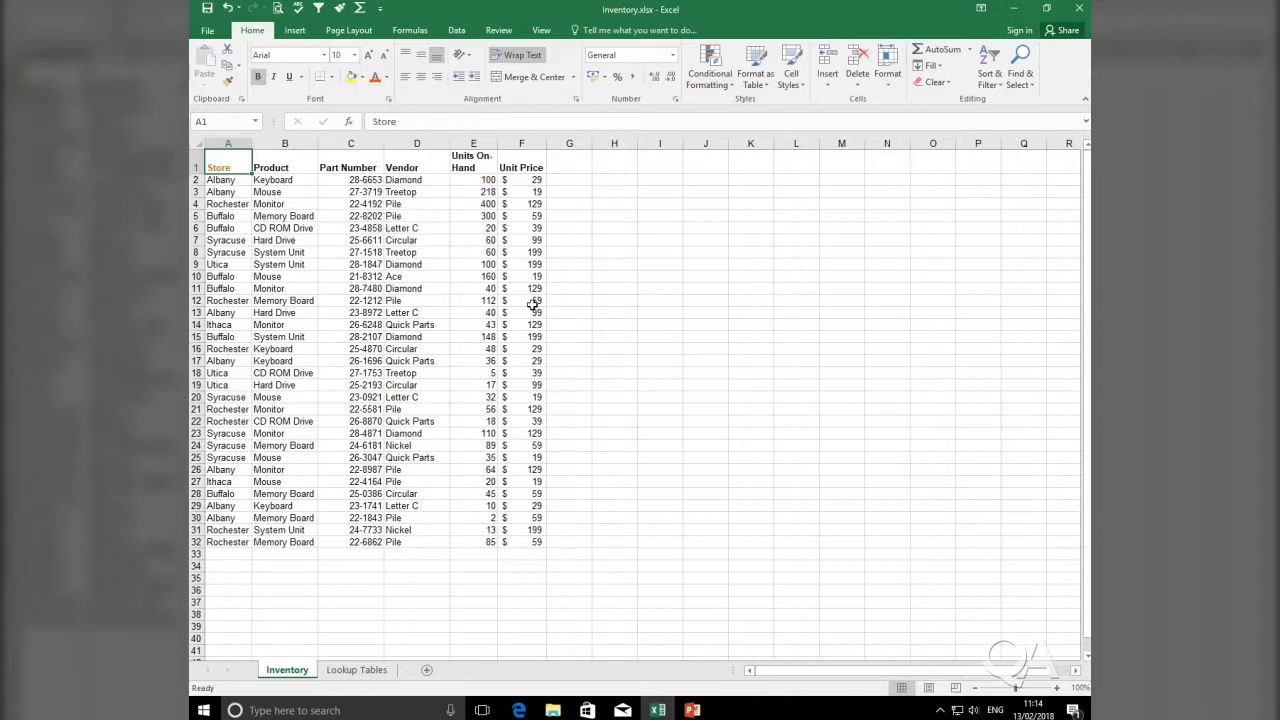